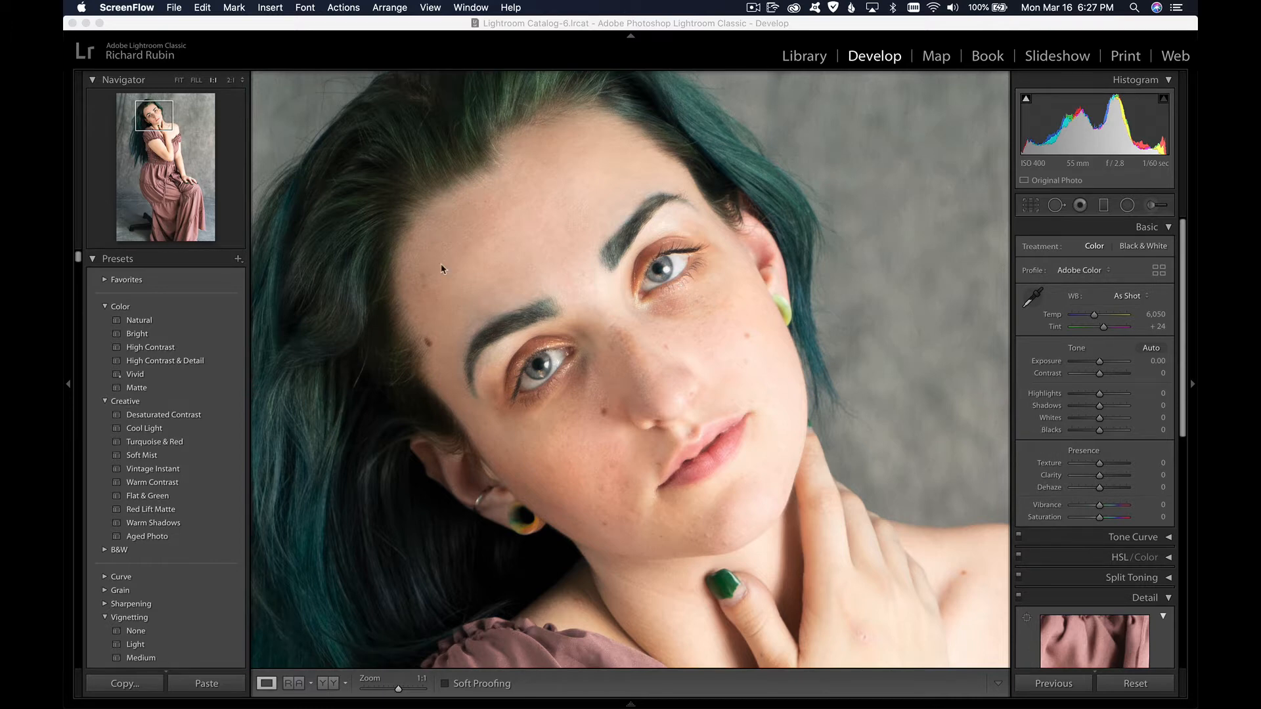
Step: Set up a new inverted radial filter with Exposure 3.04, Shadows 76, Blacks 74, Dehaze 83 and Saturation 34
click(231, 81)
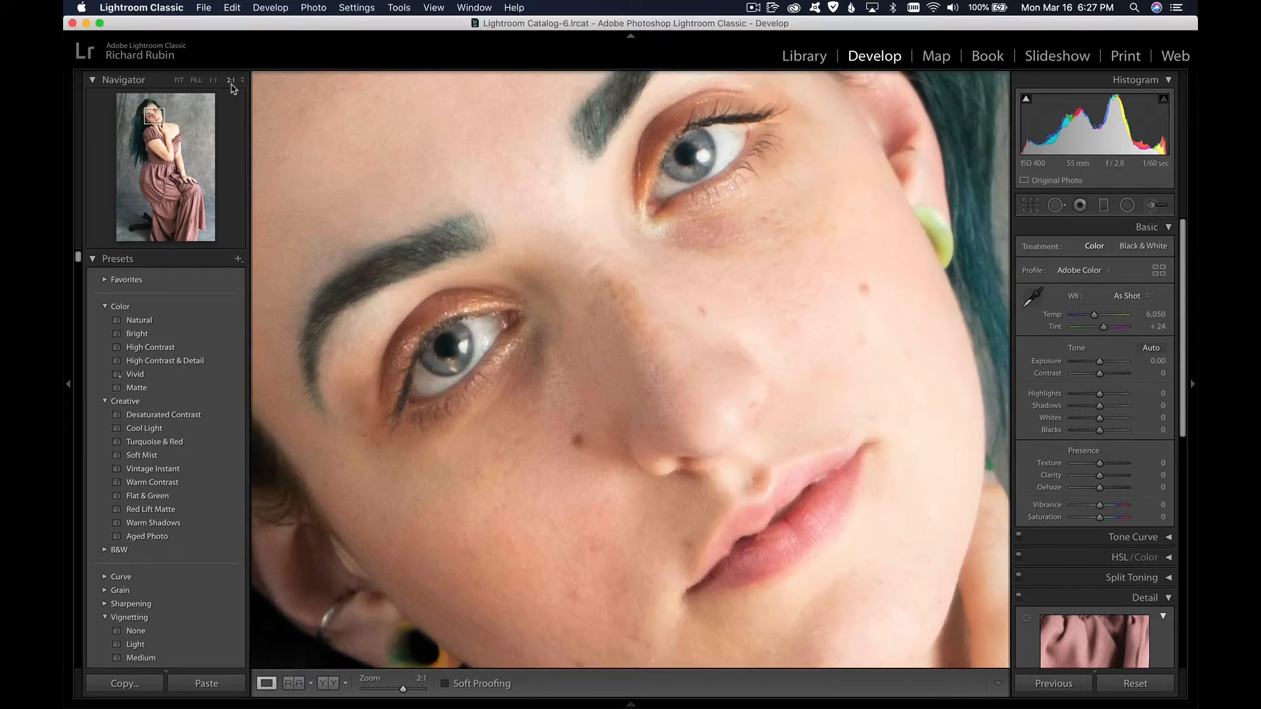
drag(402, 209, 428, 253)
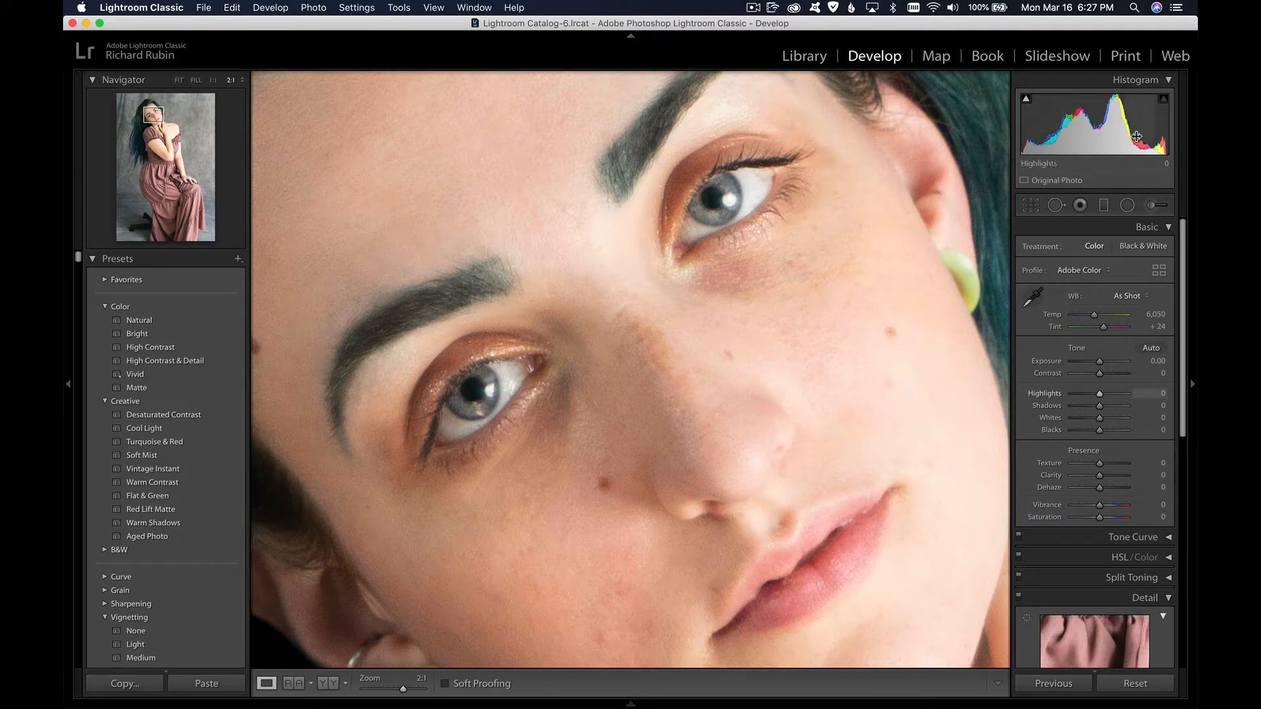
click(1127, 206)
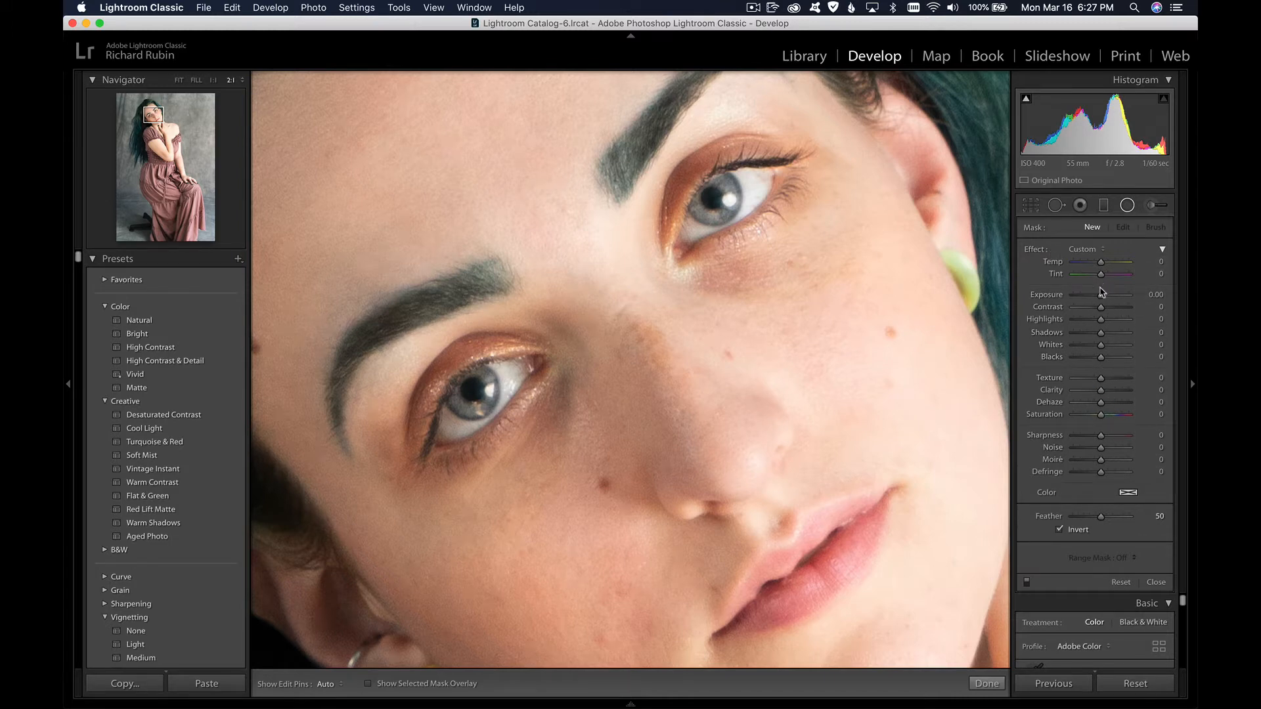
drag(1101, 296, 1123, 298)
drag(1102, 335, 1123, 335)
drag(1101, 358, 1125, 359)
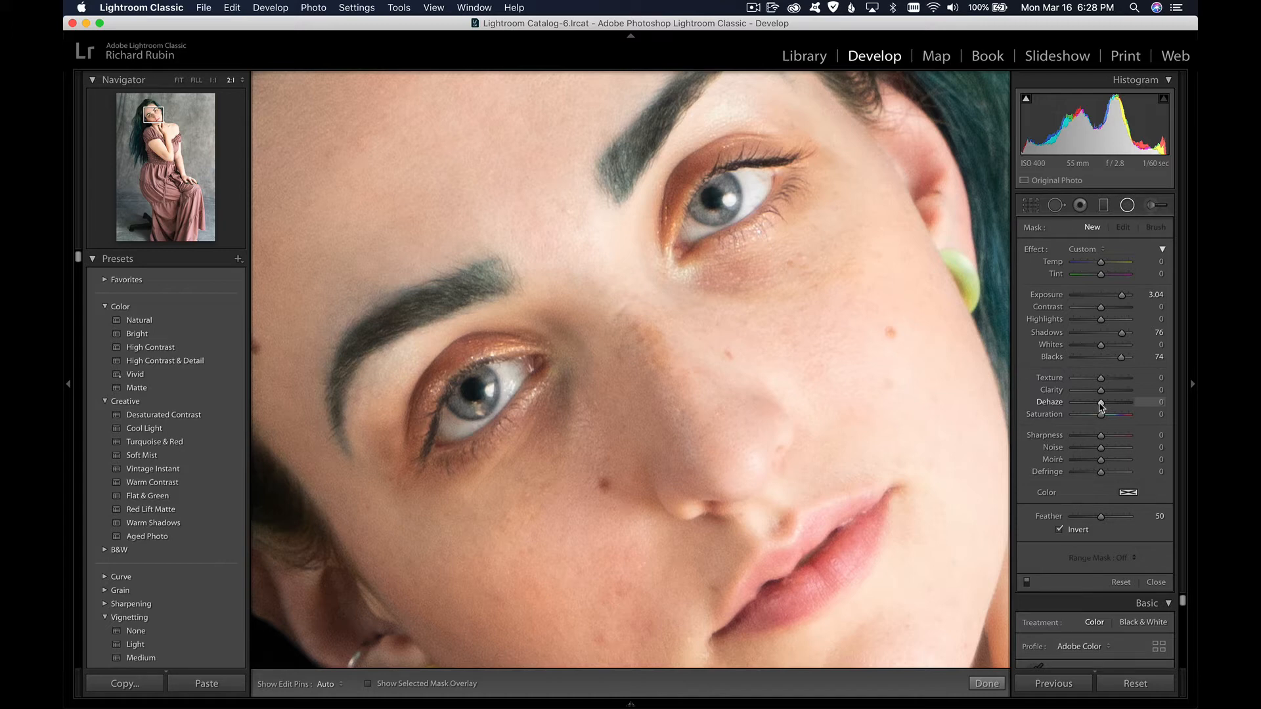
drag(1101, 405, 1124, 409)
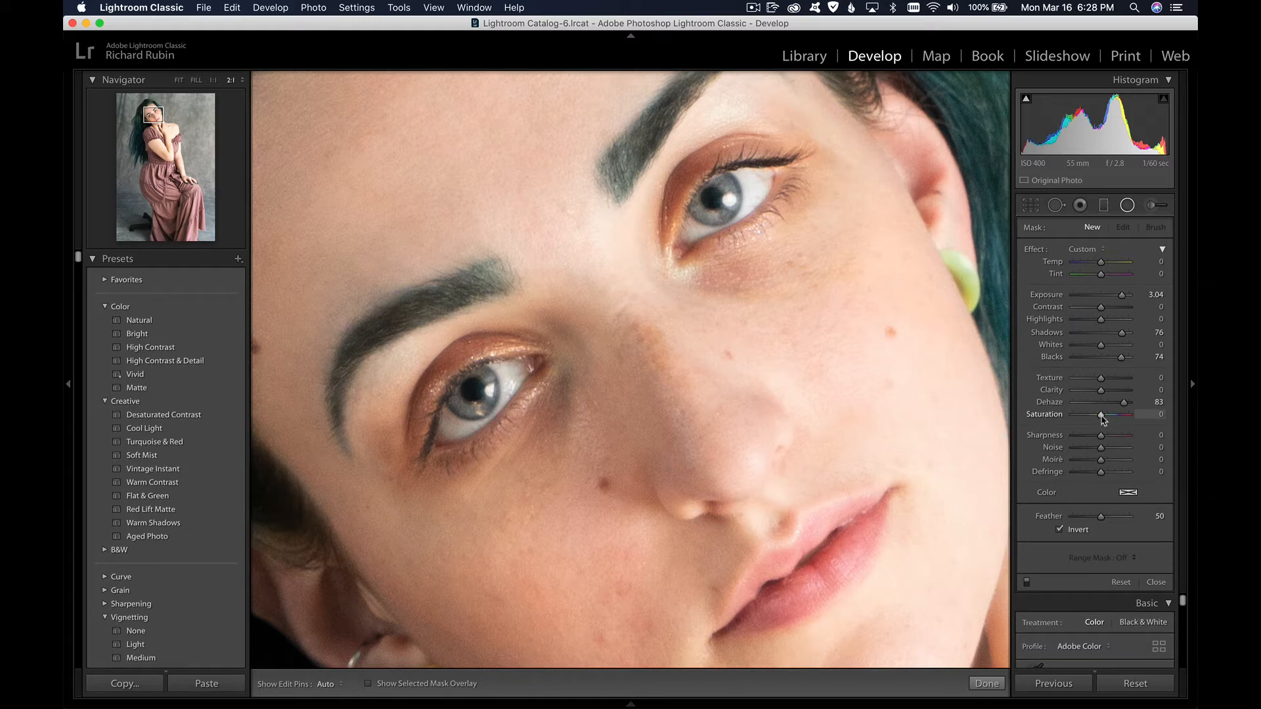
drag(1100, 415, 1108, 416)
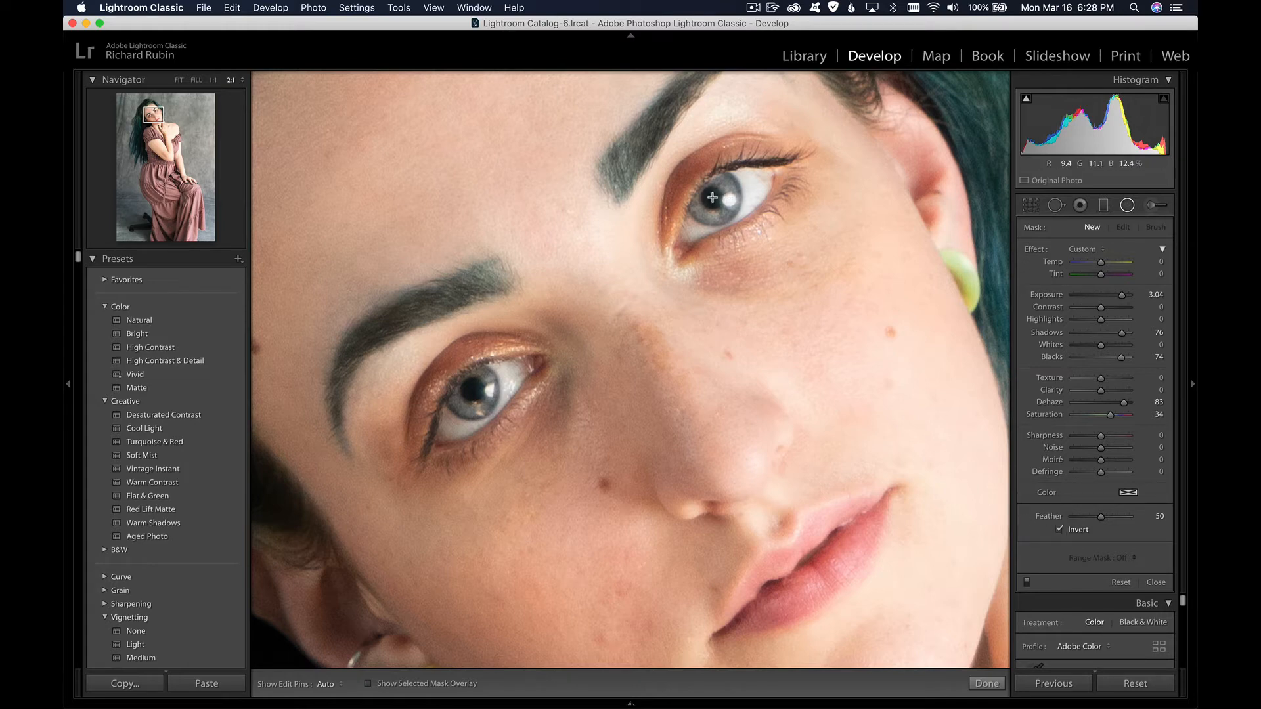
Step: Place the radial filter over the iris of the upper eye and erase its spill from the eyelid above
drag(711, 197, 742, 228)
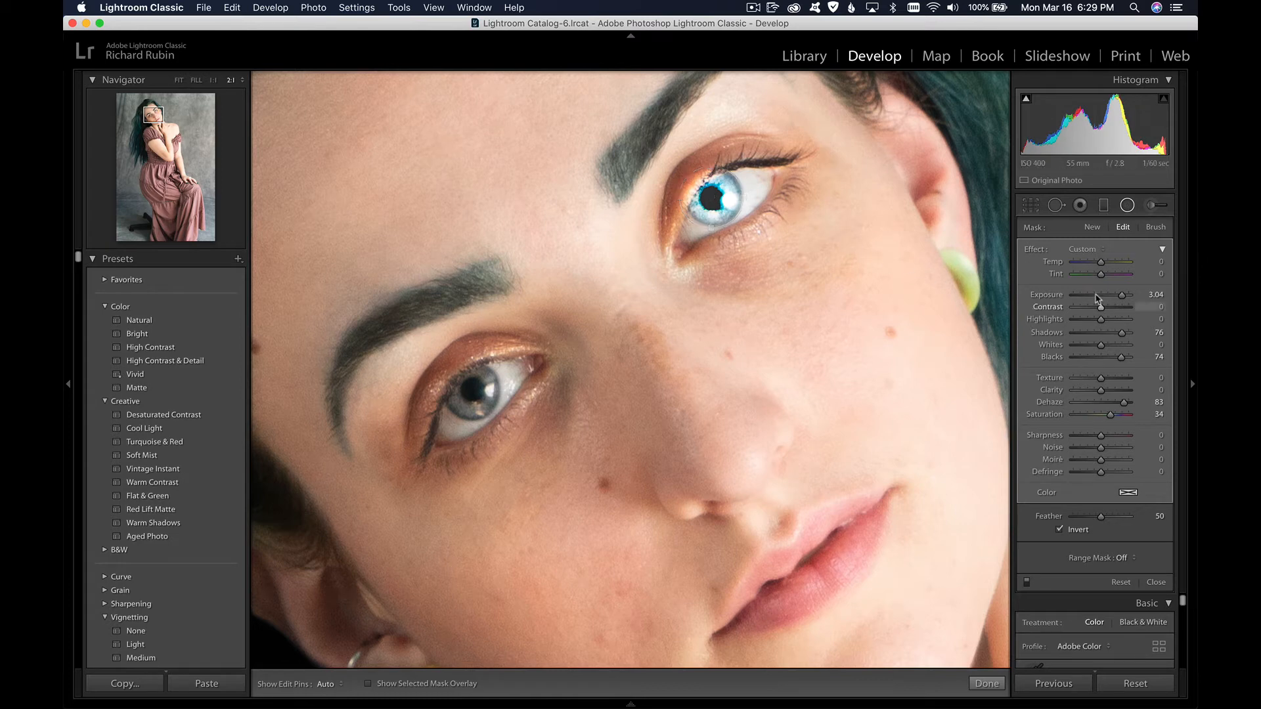
click(1157, 228)
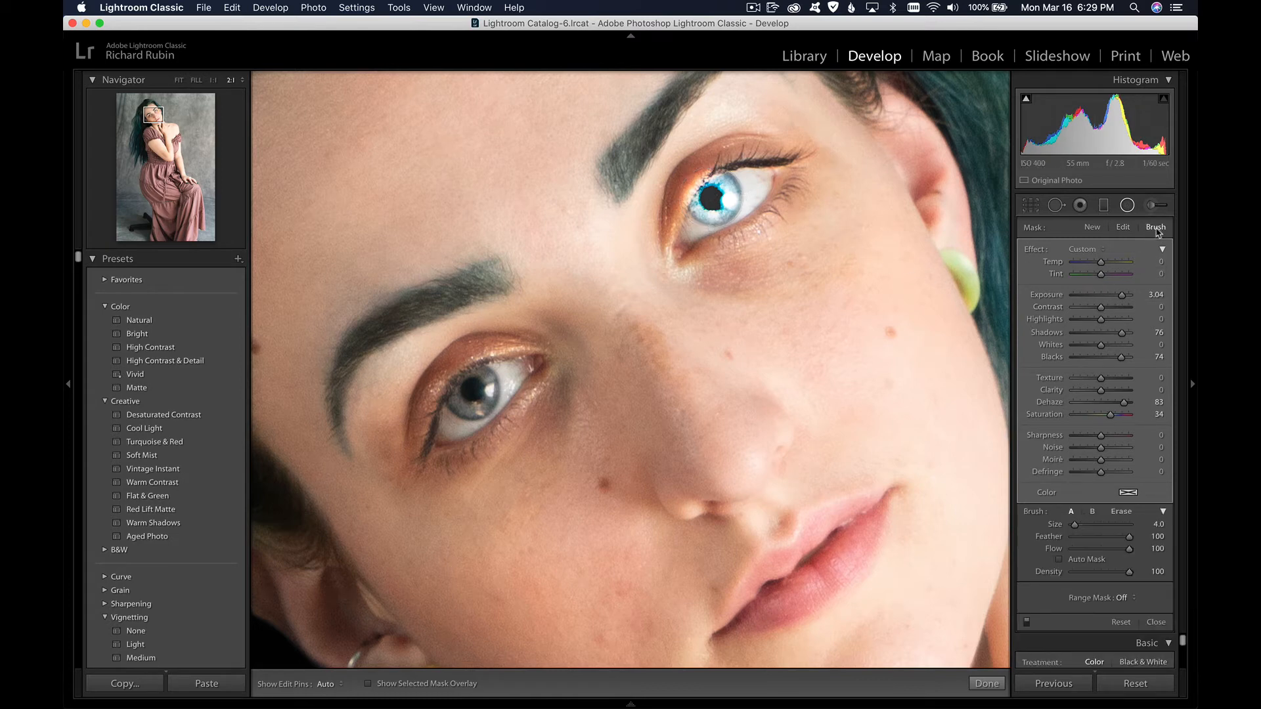
click(1134, 515)
key(h)
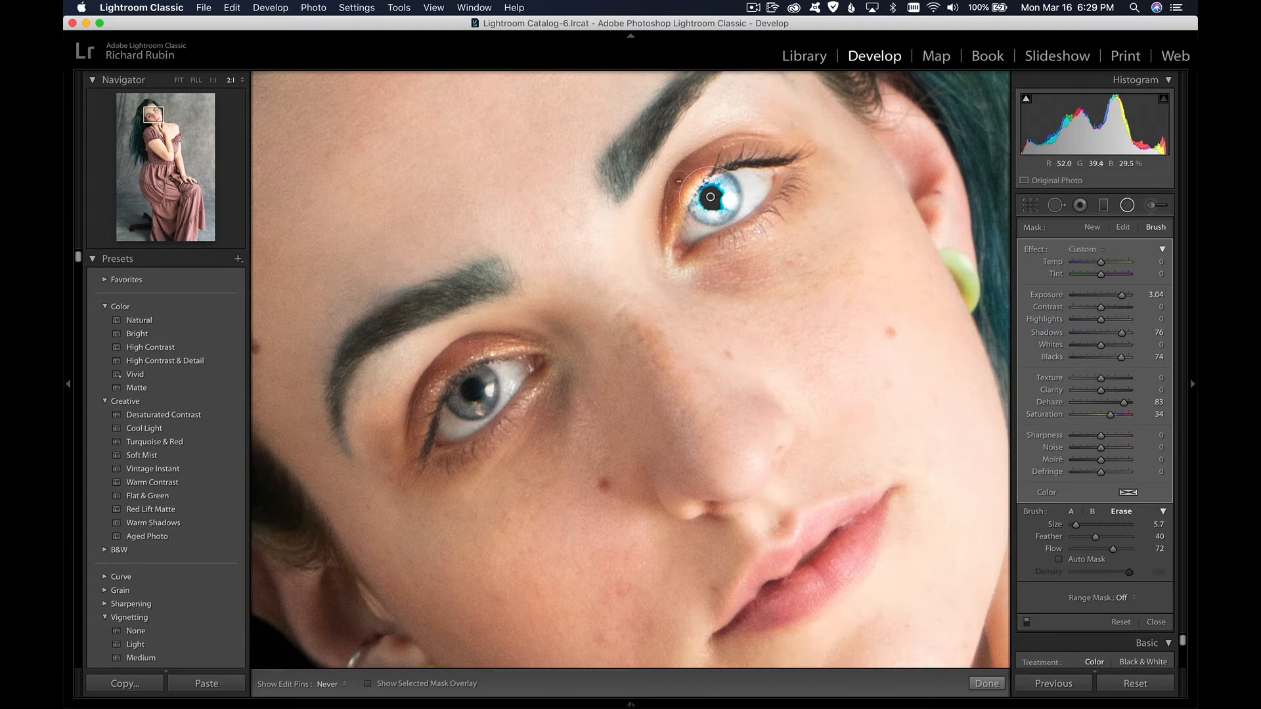
mouse_move(711, 197)
mouse_down()
mouse_move(683, 176)
mouse_move(680, 188)
mouse_move(704, 162)
mouse_move(673, 205)
mouse_move(710, 155)
mouse_up()
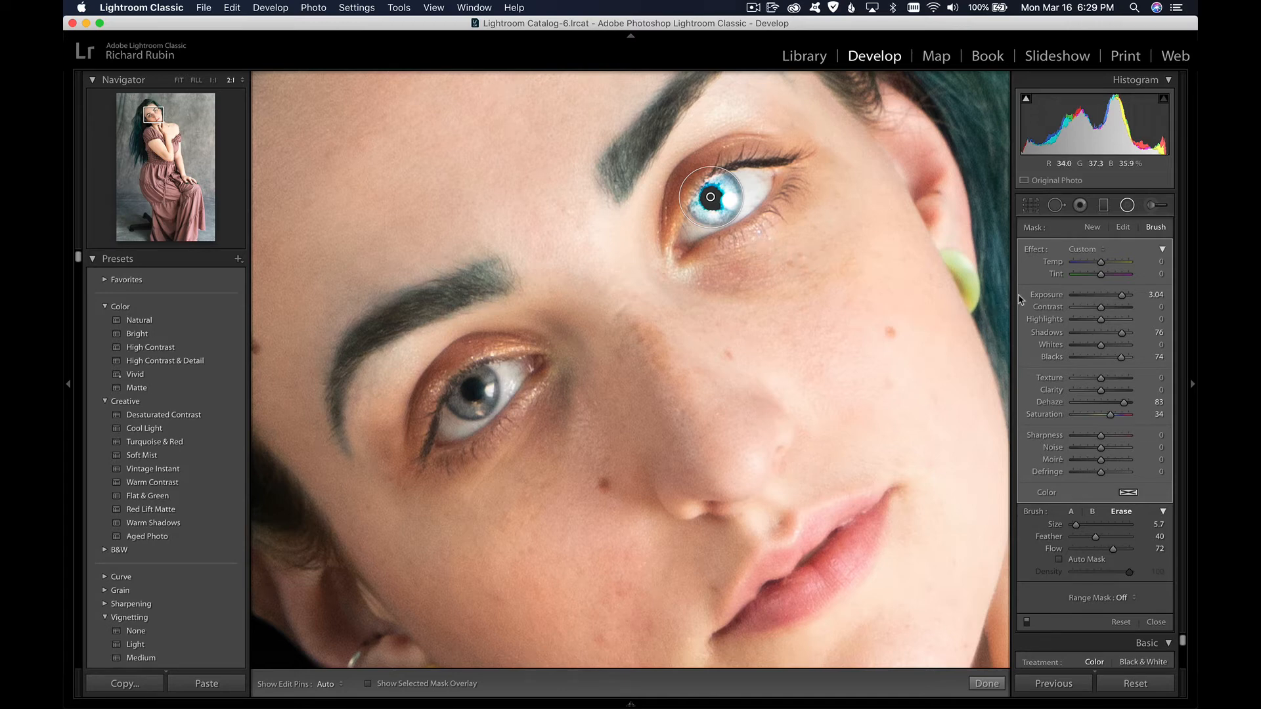
Step: Reduce the filter's overall amount on the upper eye to Exposure 1.01 and Dehaze 27, comparing with the before view
click(1163, 250)
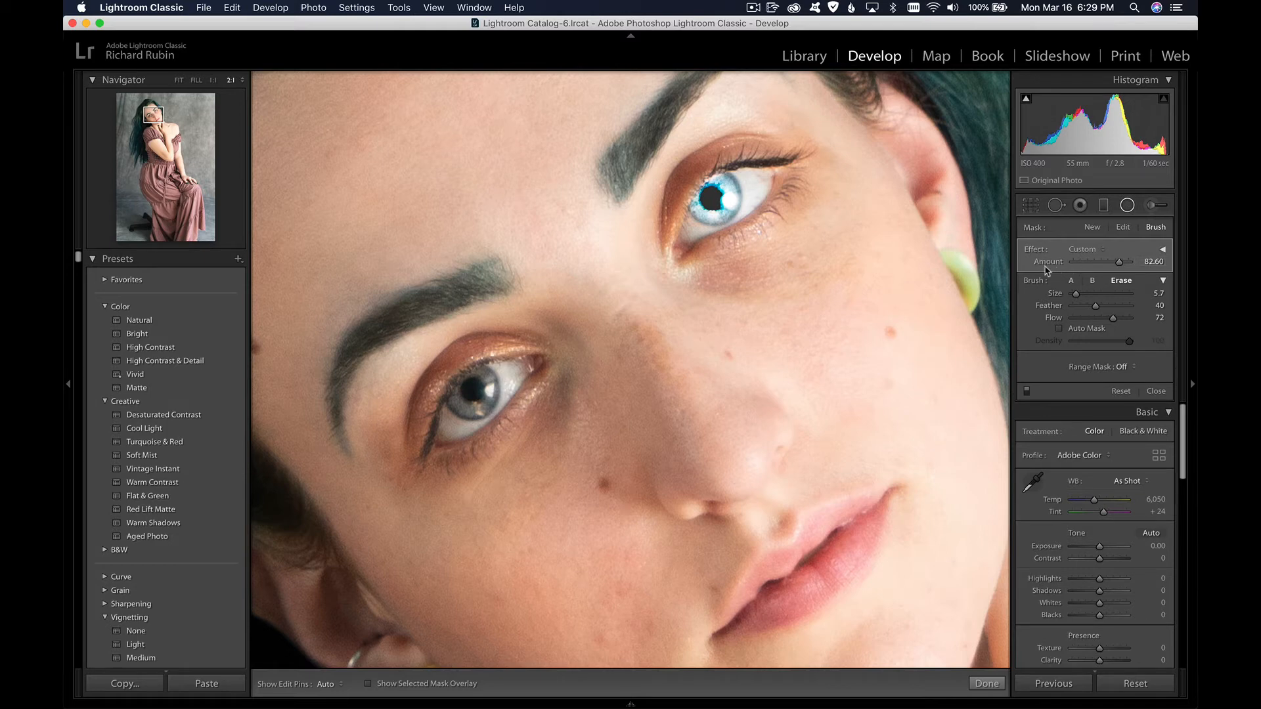
drag(1121, 268, 1086, 266)
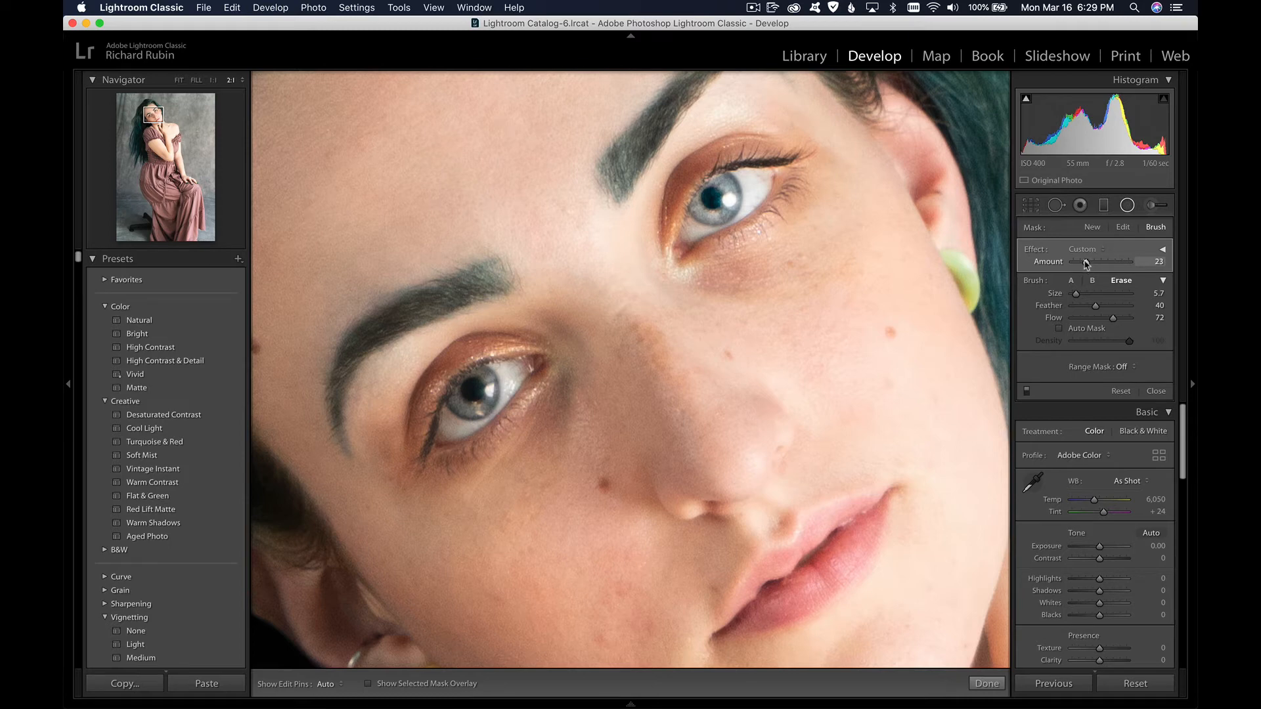
drag(1088, 265, 1088, 265)
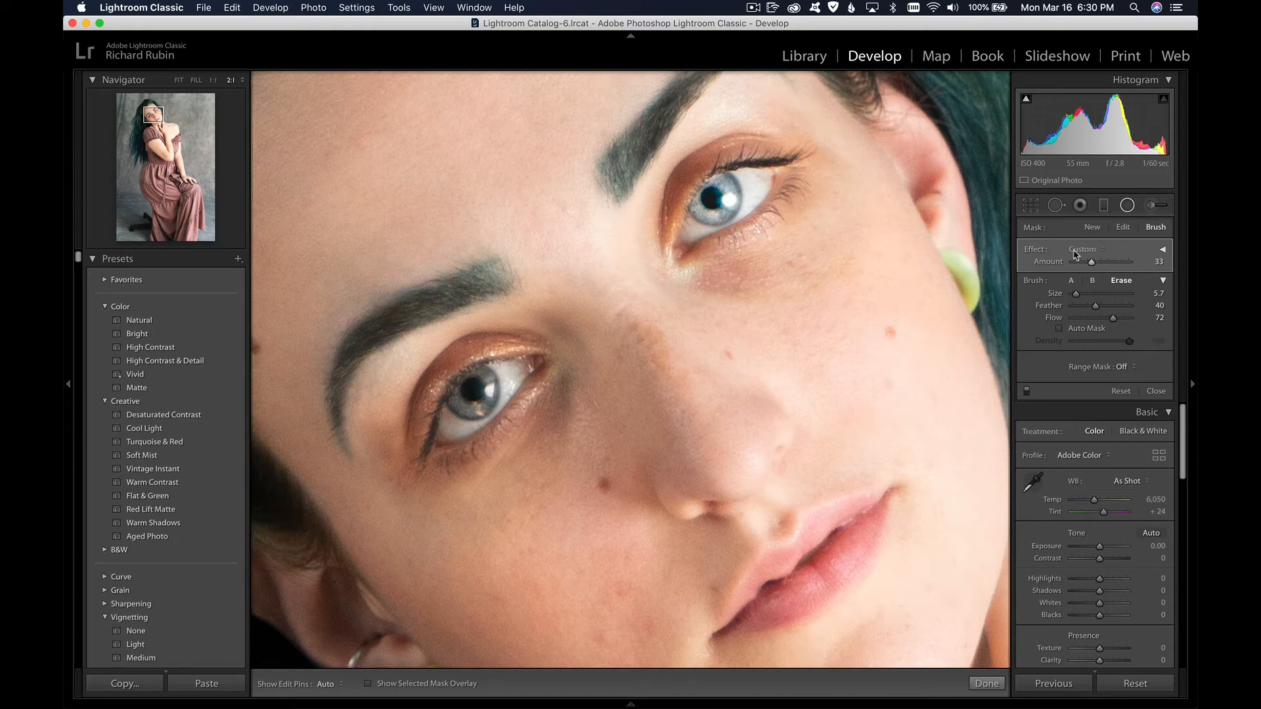
key(backslash)
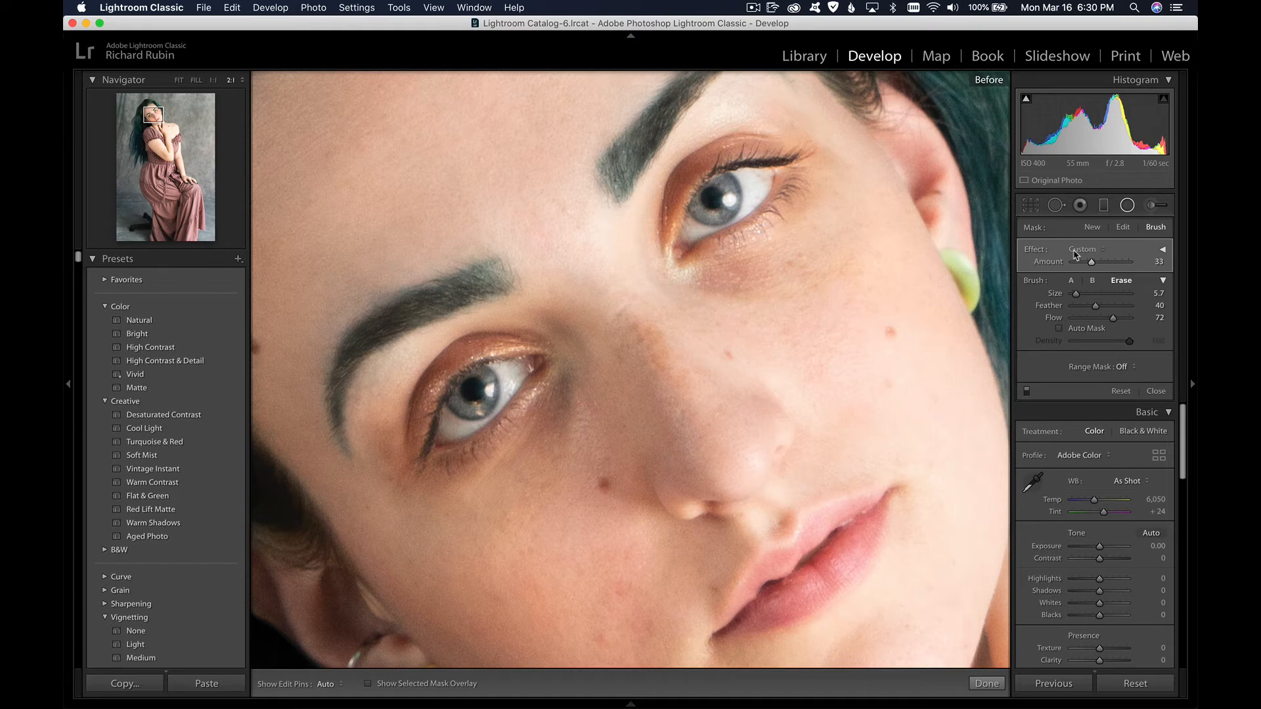
key(backslash)
key(backslash)
key(backslash)
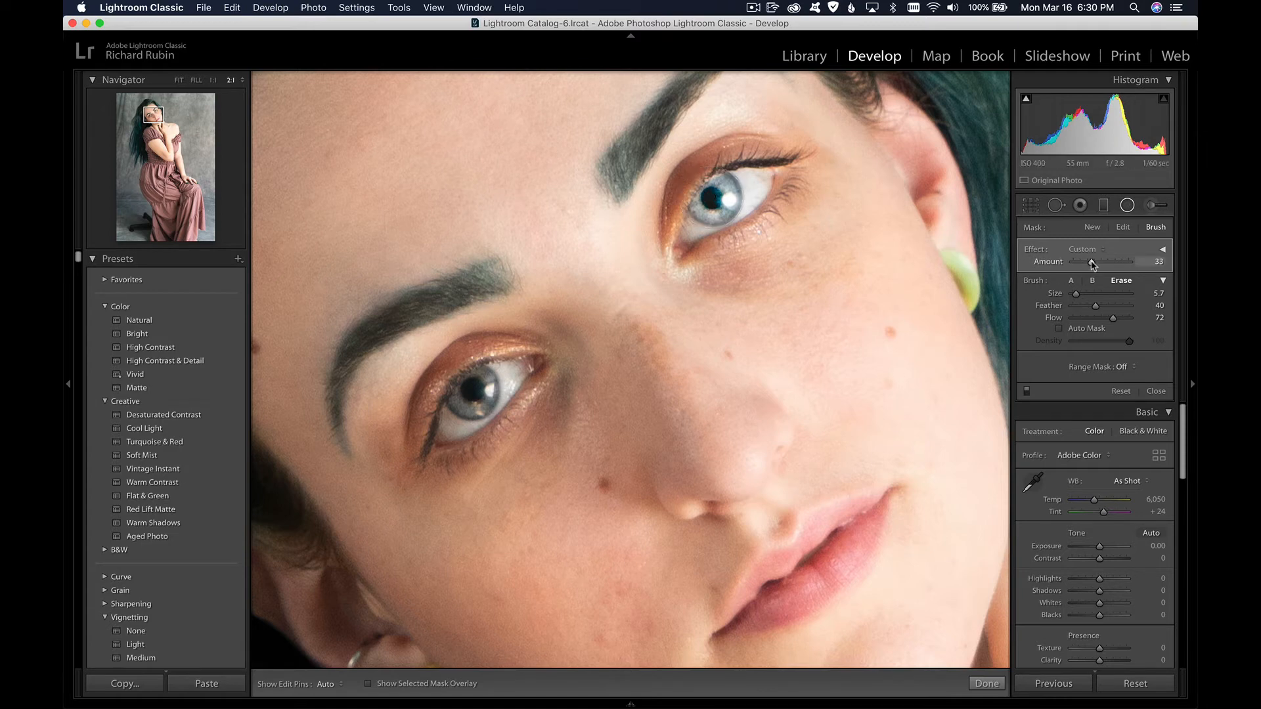
drag(1092, 263, 1092, 262)
drag(1088, 264, 1087, 263)
key(backslash)
key(backslash)
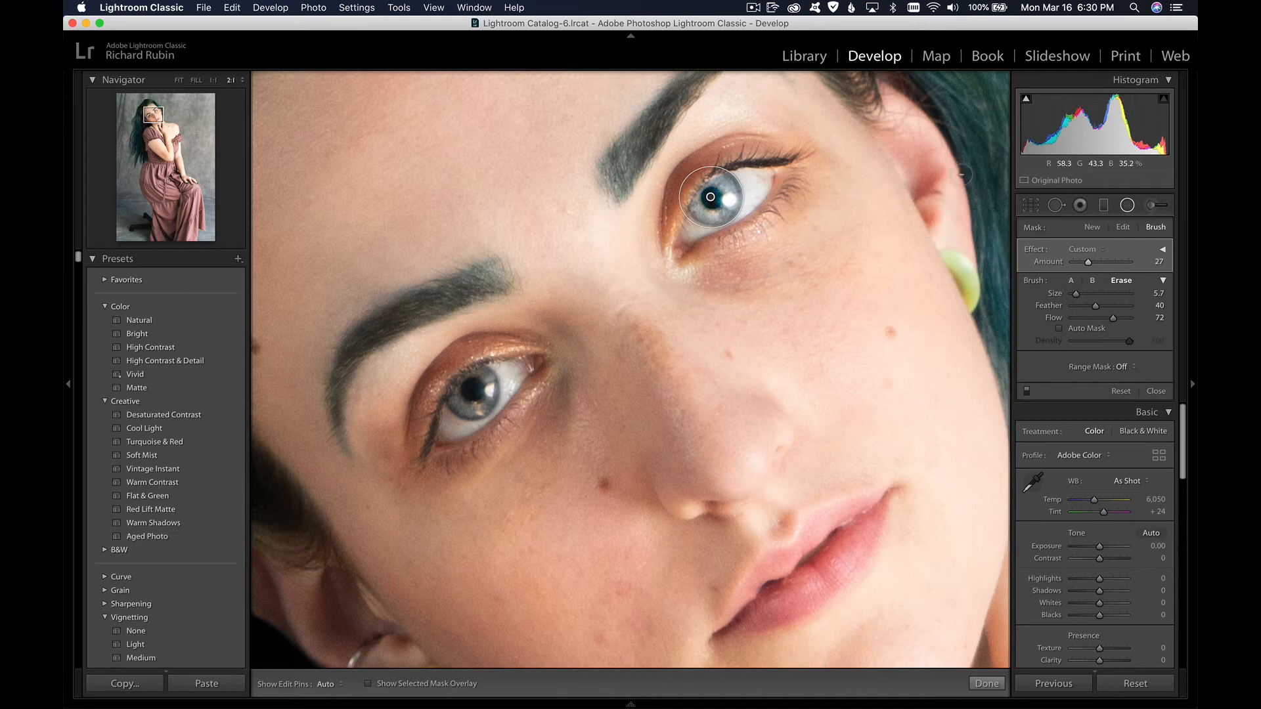
click(1162, 251)
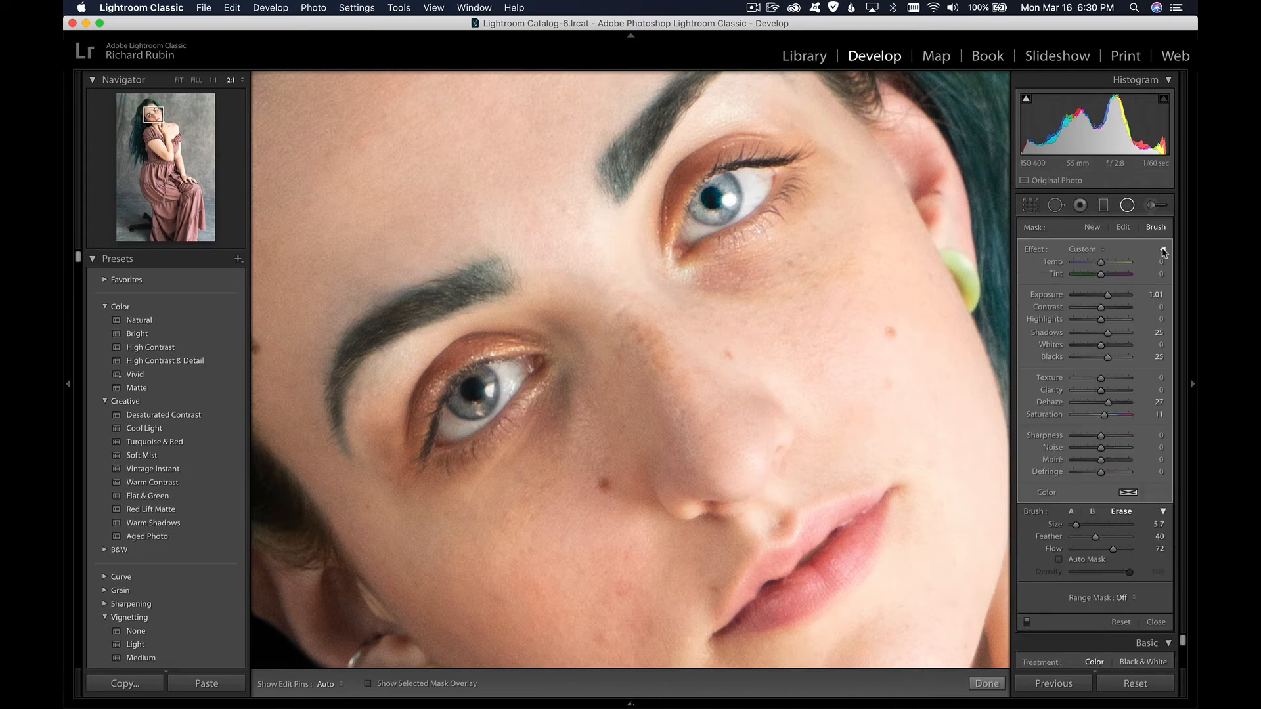
Step: Add a second radial filter with the original strong settings, fitted around the iris of the lower eye
click(1129, 206)
click(1129, 209)
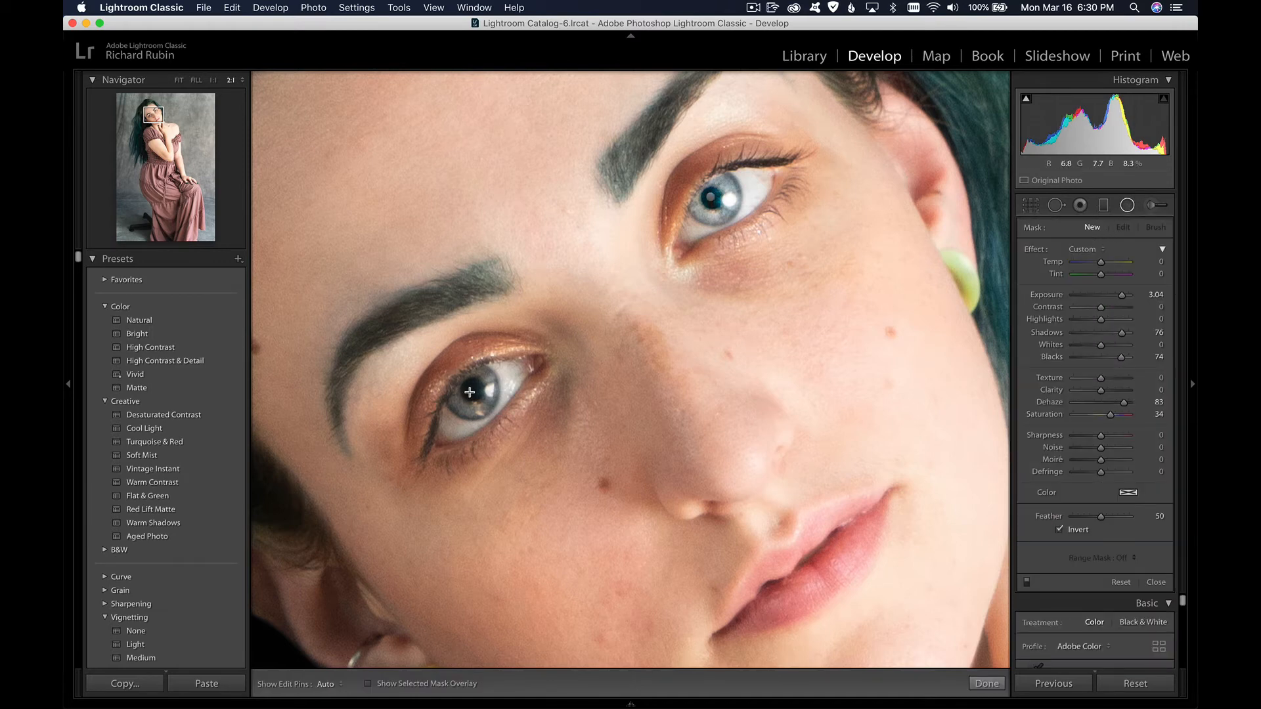
mouse_move(472, 392)
mouse_down()
mouse_move(503, 421)
mouse_move(472, 392)
mouse_up()
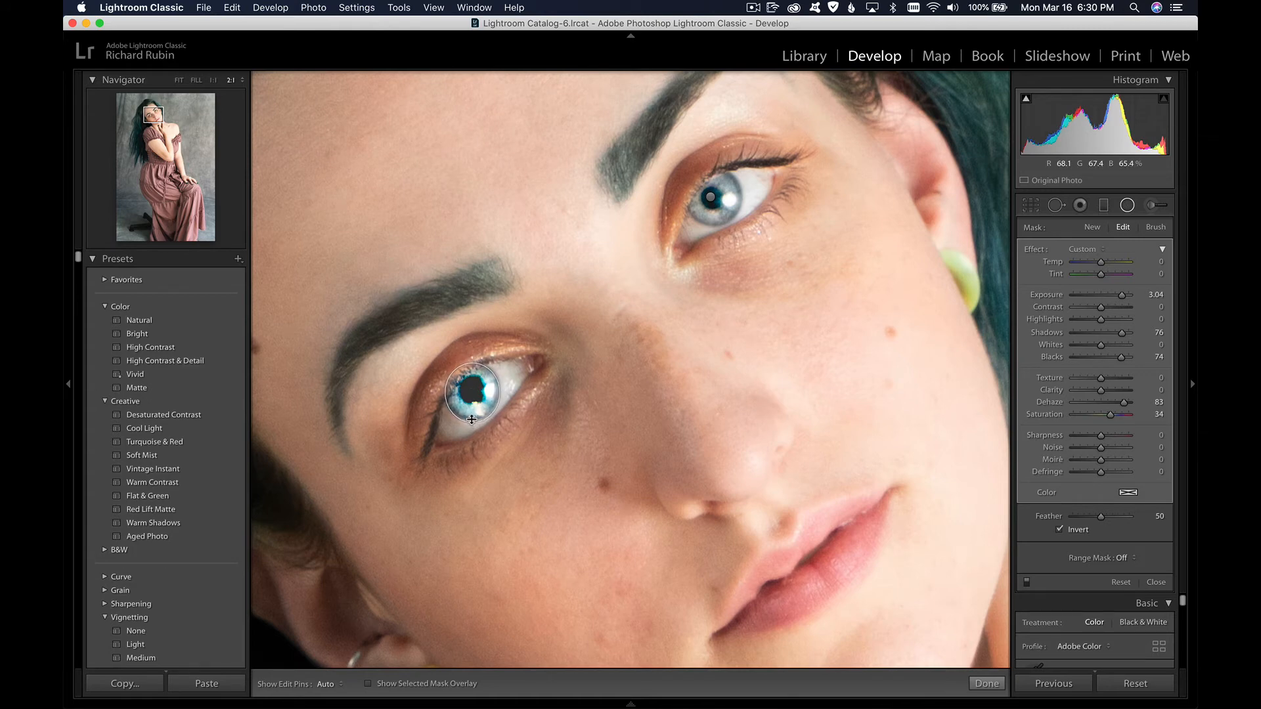
drag(497, 392, 497, 393)
Step: Erase the second filter's spill from the upper eyelid of the lower eye
click(1156, 228)
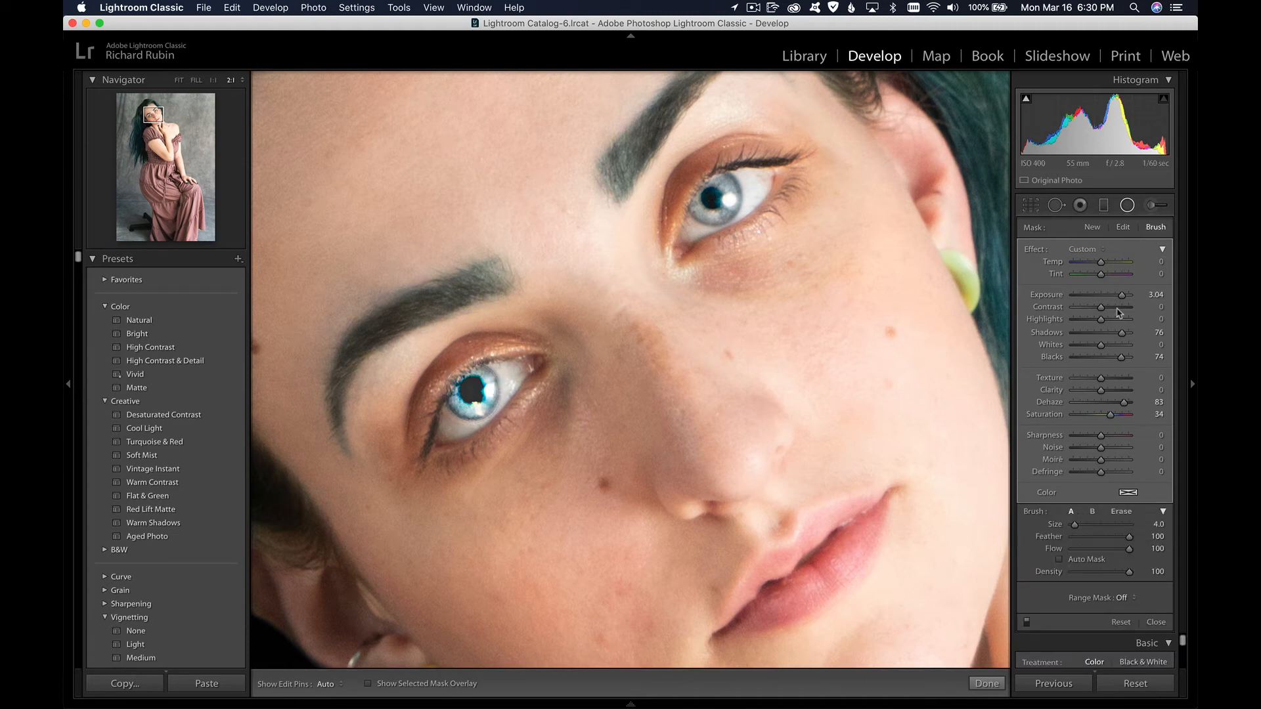
click(1120, 513)
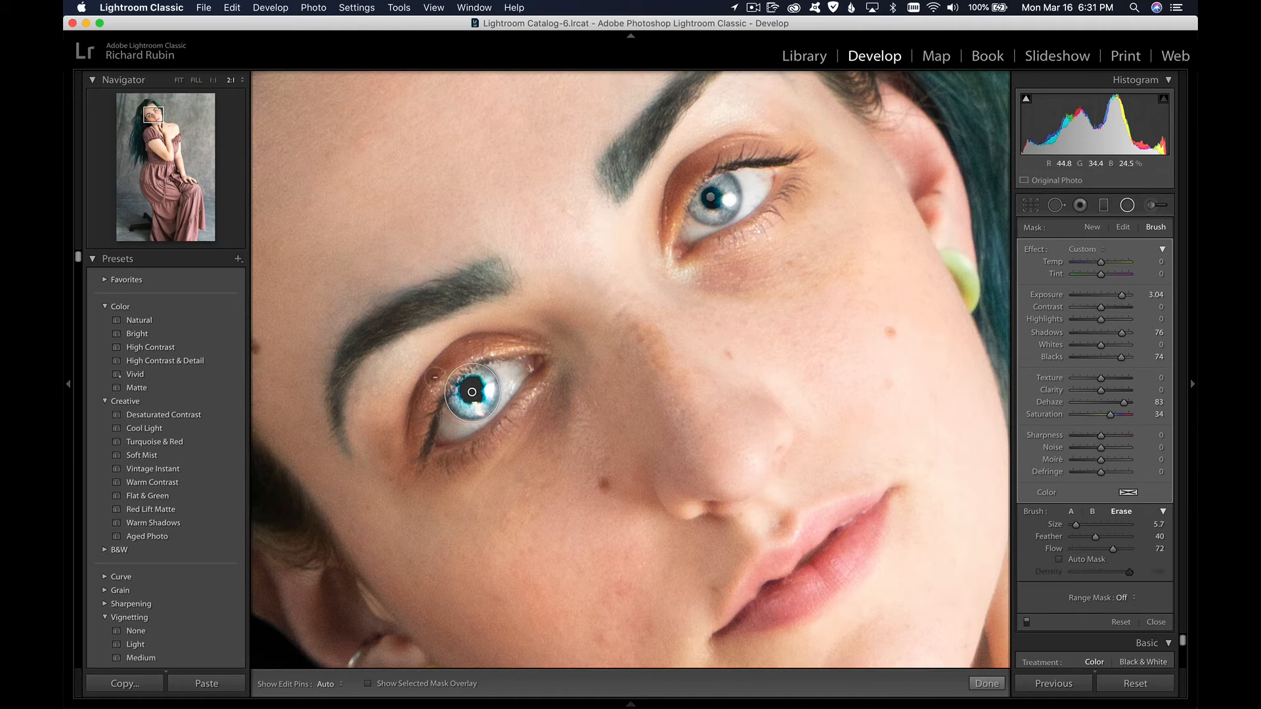
key(h)
mouse_move(455, 358)
mouse_down()
mouse_move(432, 382)
mouse_move(466, 353)
mouse_up()
key(h)
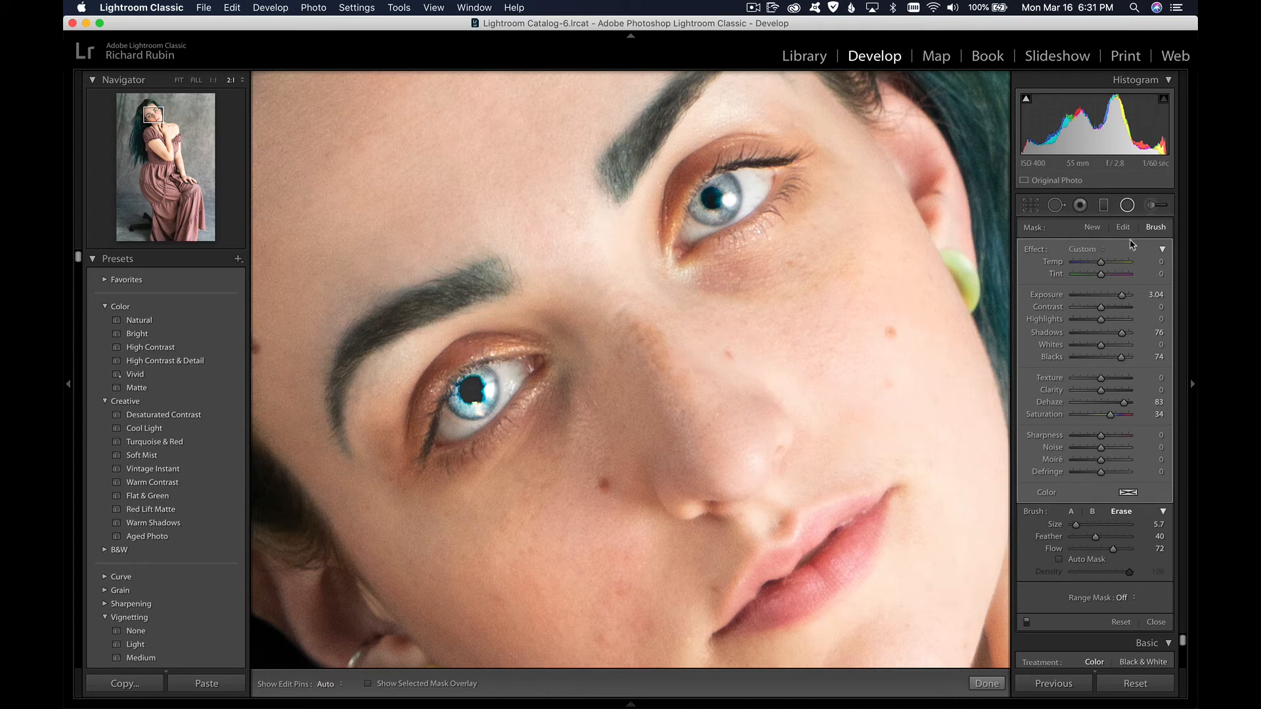
Step: Reduce the second filter's overall amount to 38, comparing with the before view, and finish radial filter editing
click(1162, 250)
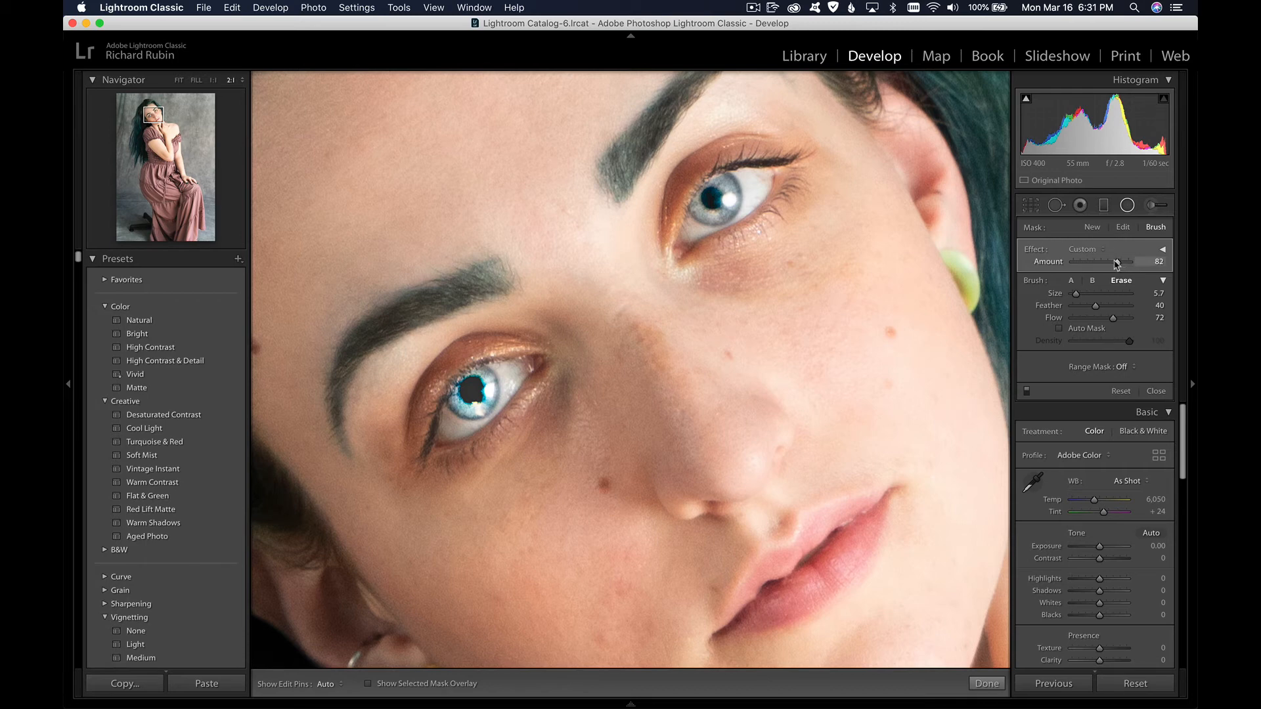
drag(1112, 263, 1096, 265)
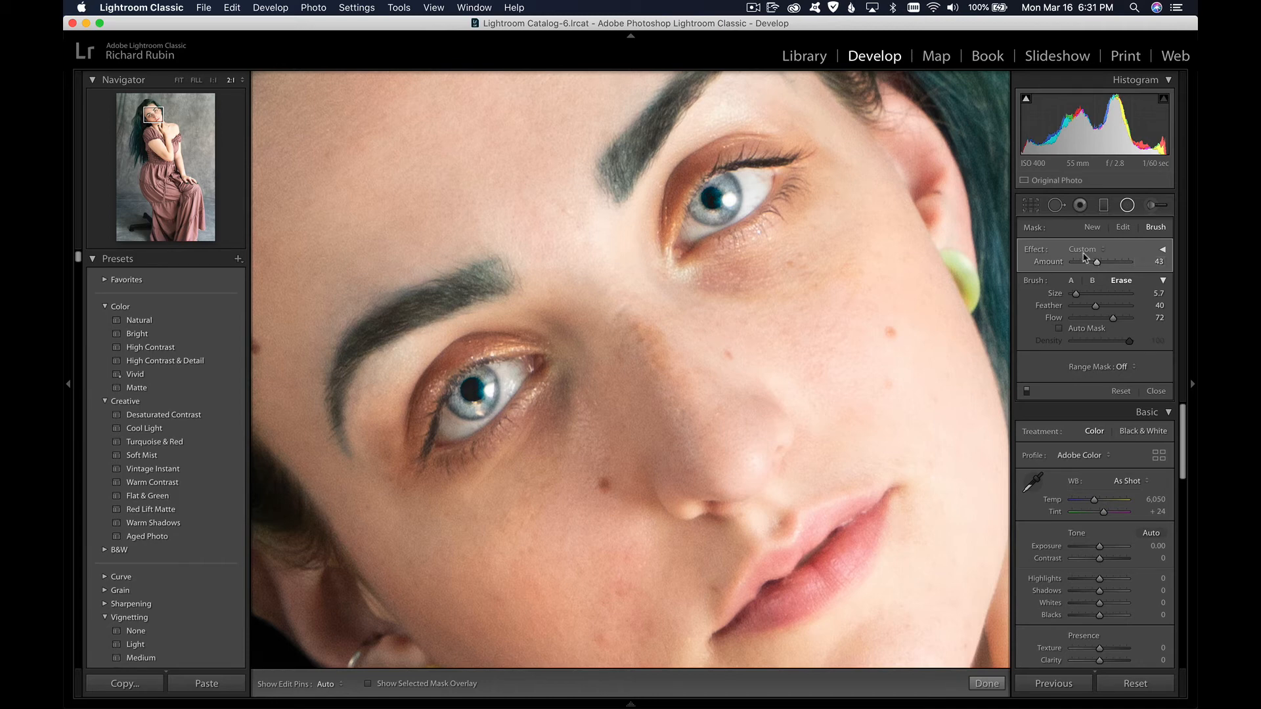
key(backslash)
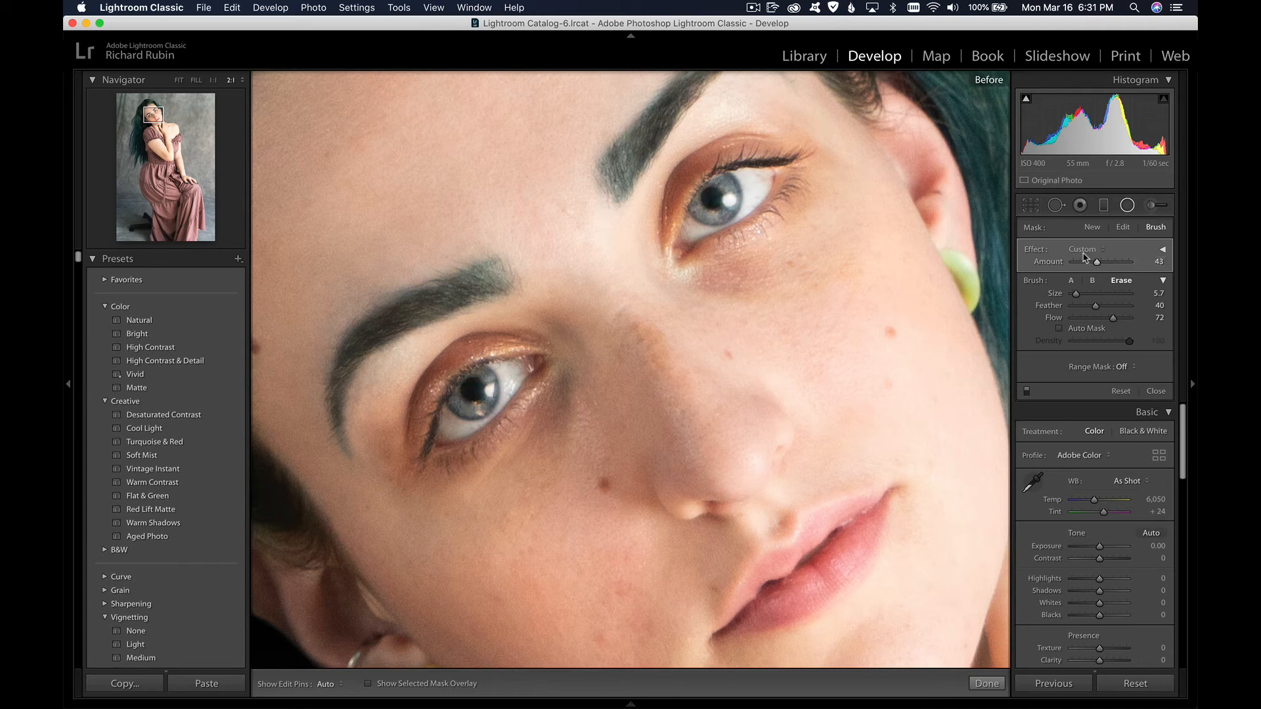
key(backslash)
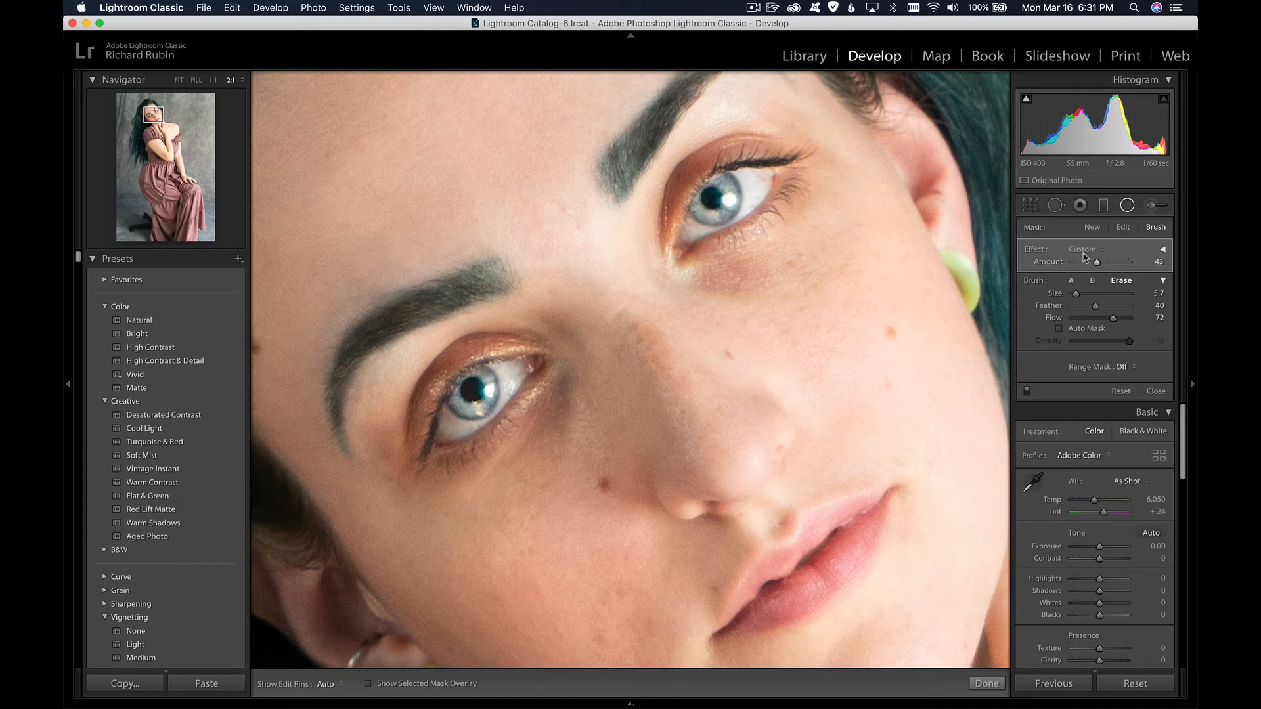
key(backslash)
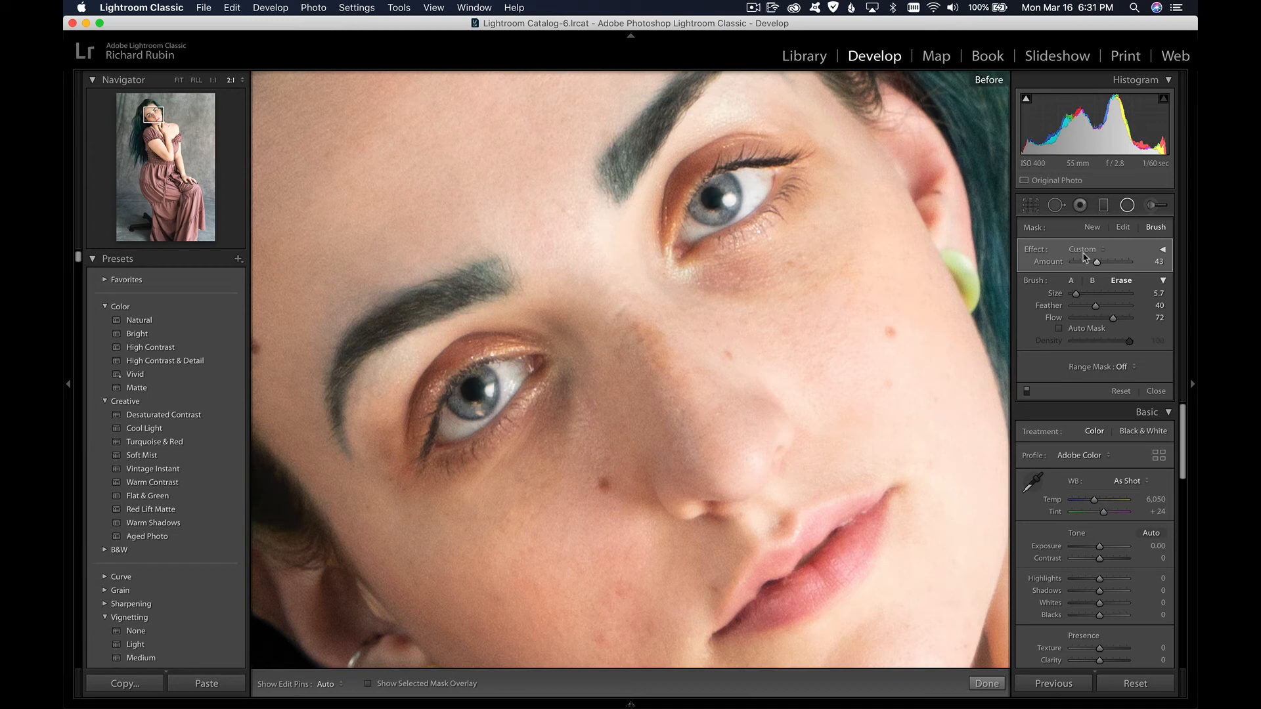
key(backslash)
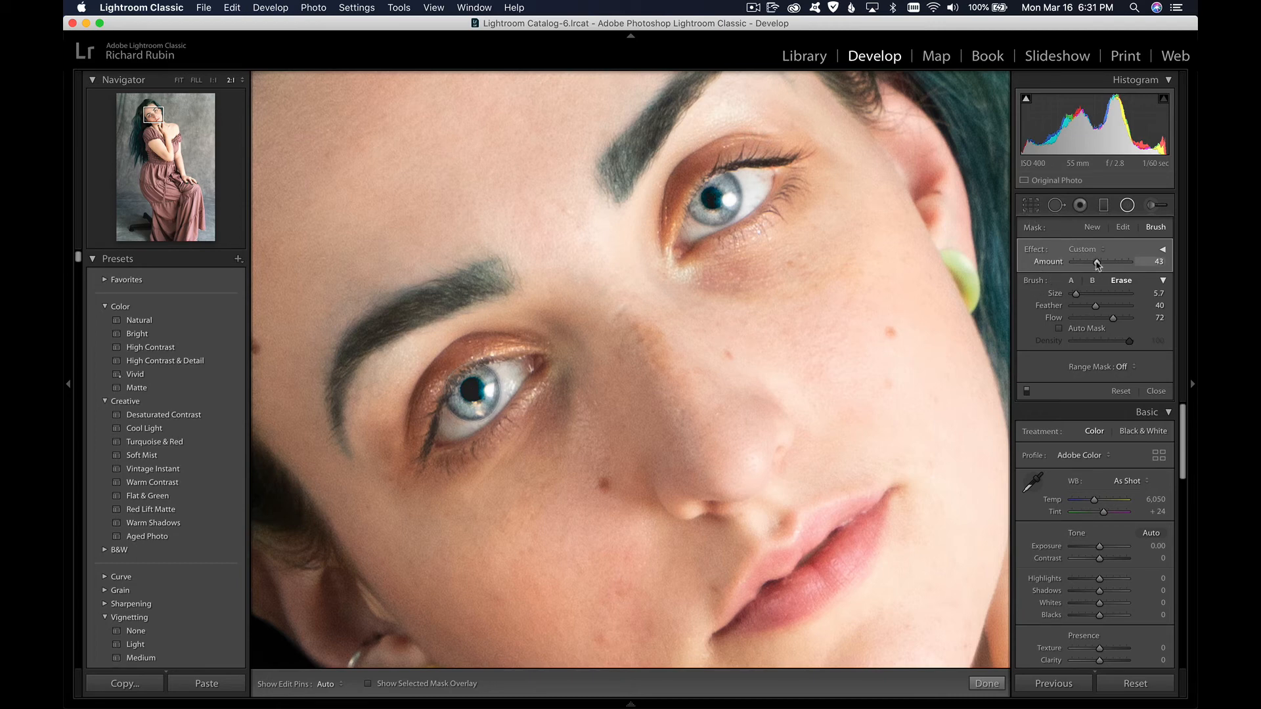
drag(1096, 261, 1095, 262)
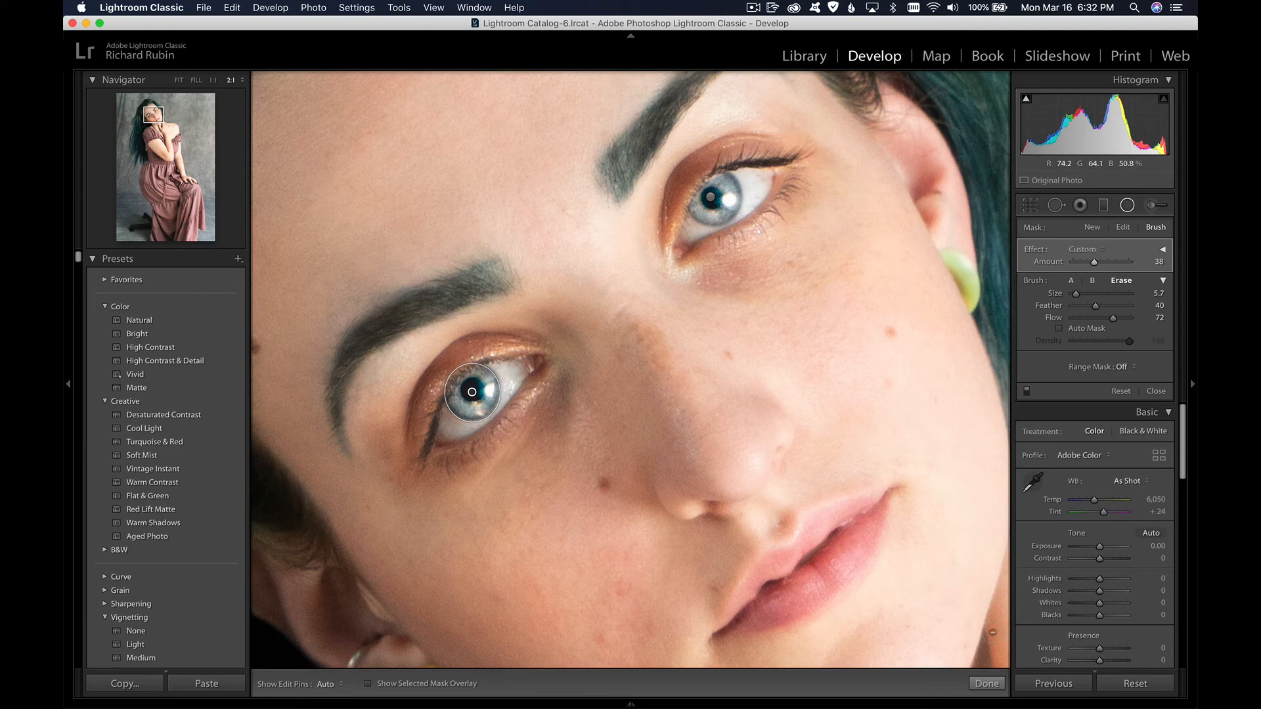
click(987, 684)
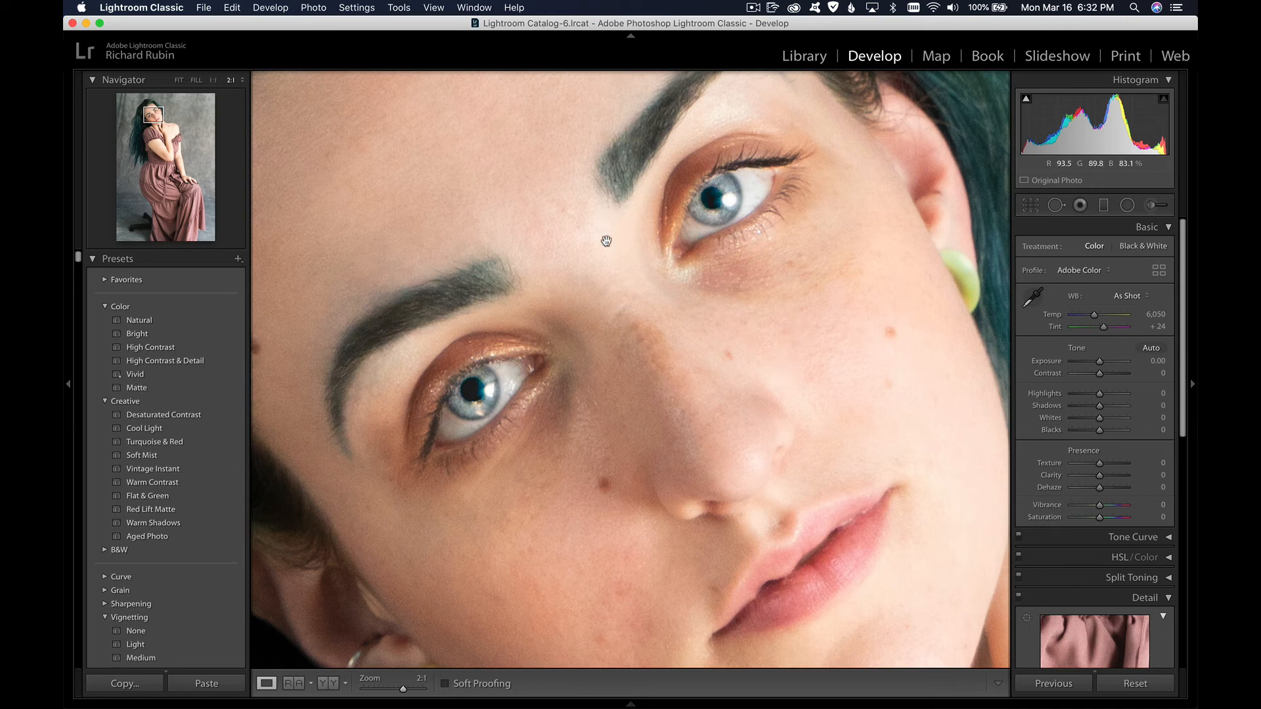
Step: Compare the before and after versions of the portrait at 1:2 zoom
click(214, 81)
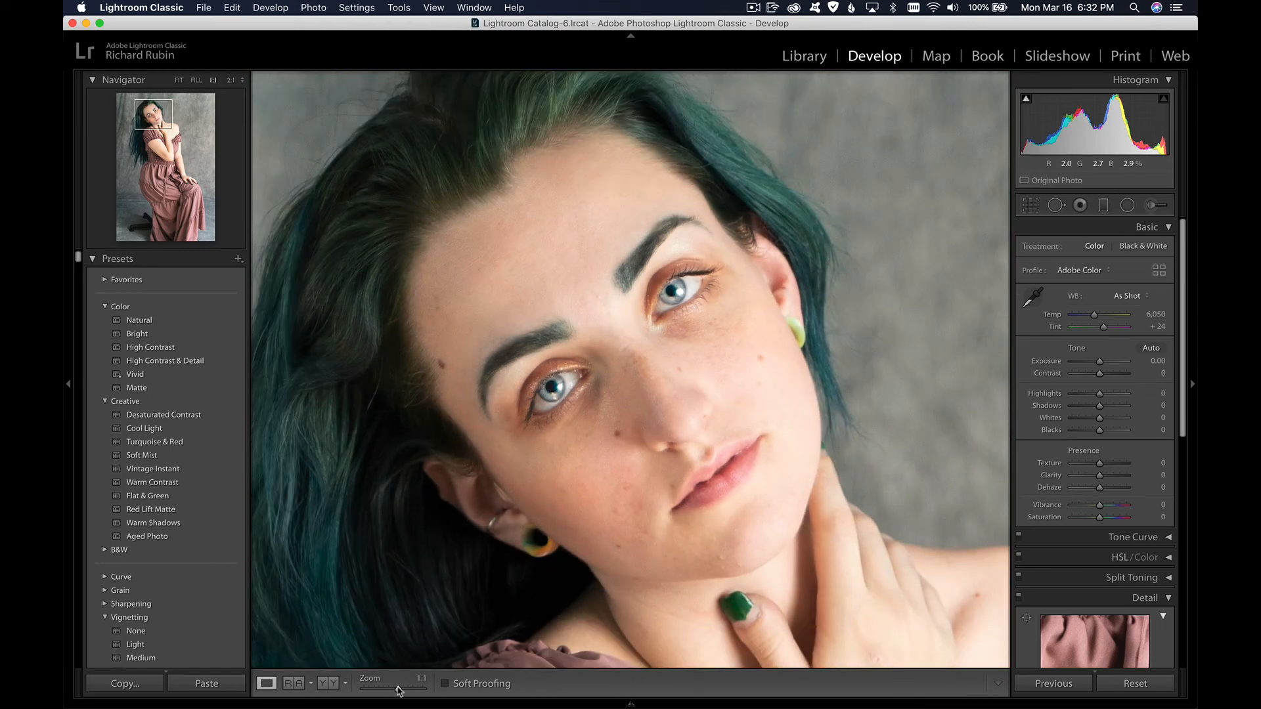
drag(398, 688, 394, 689)
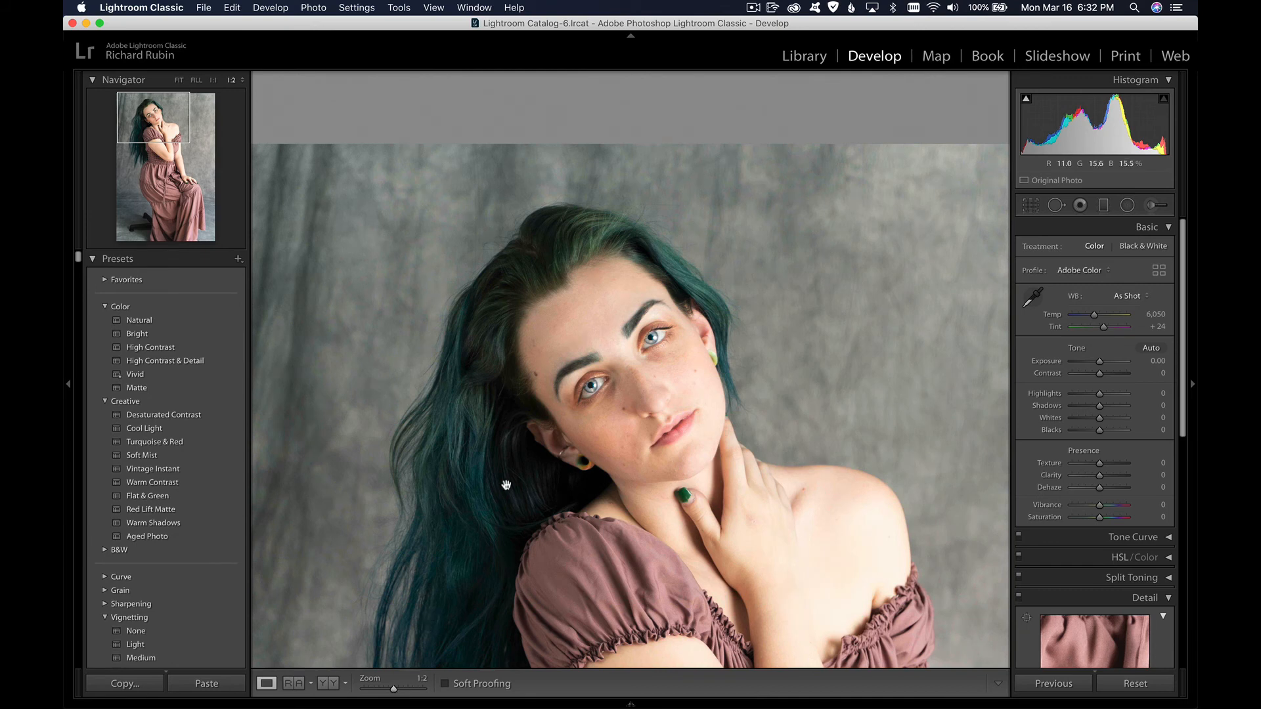
key(backslash)
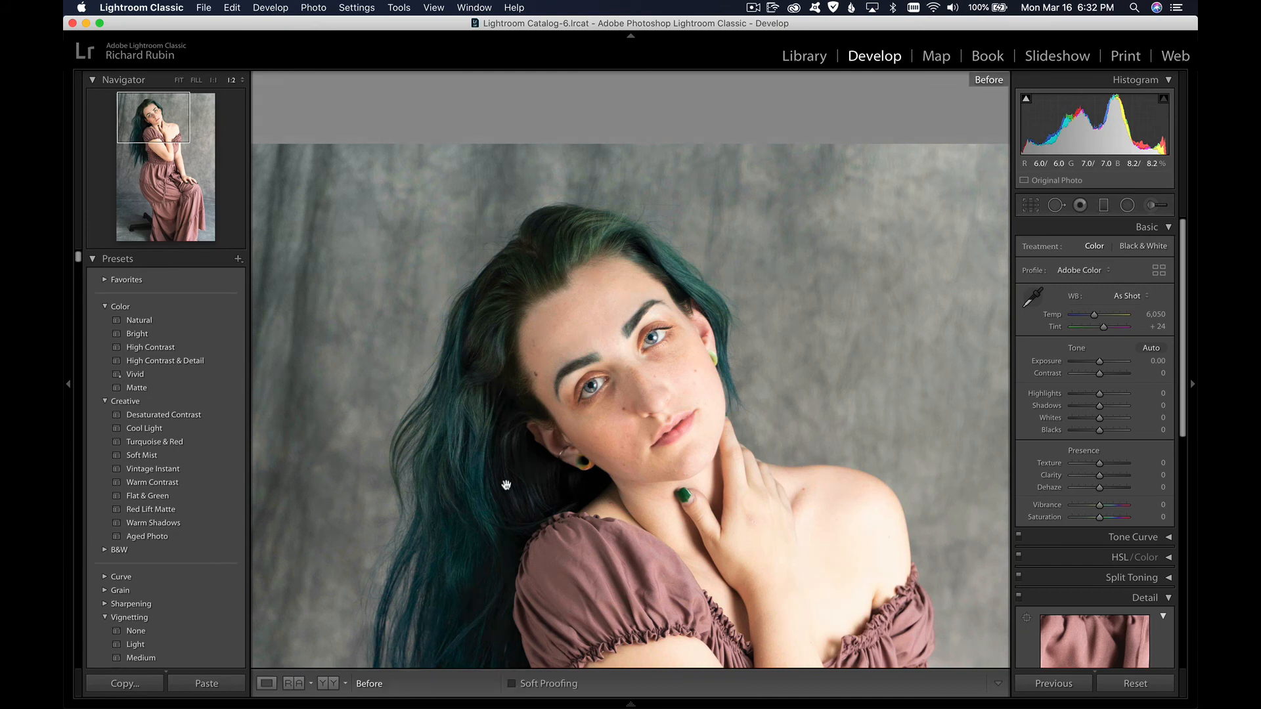
key(backslash)
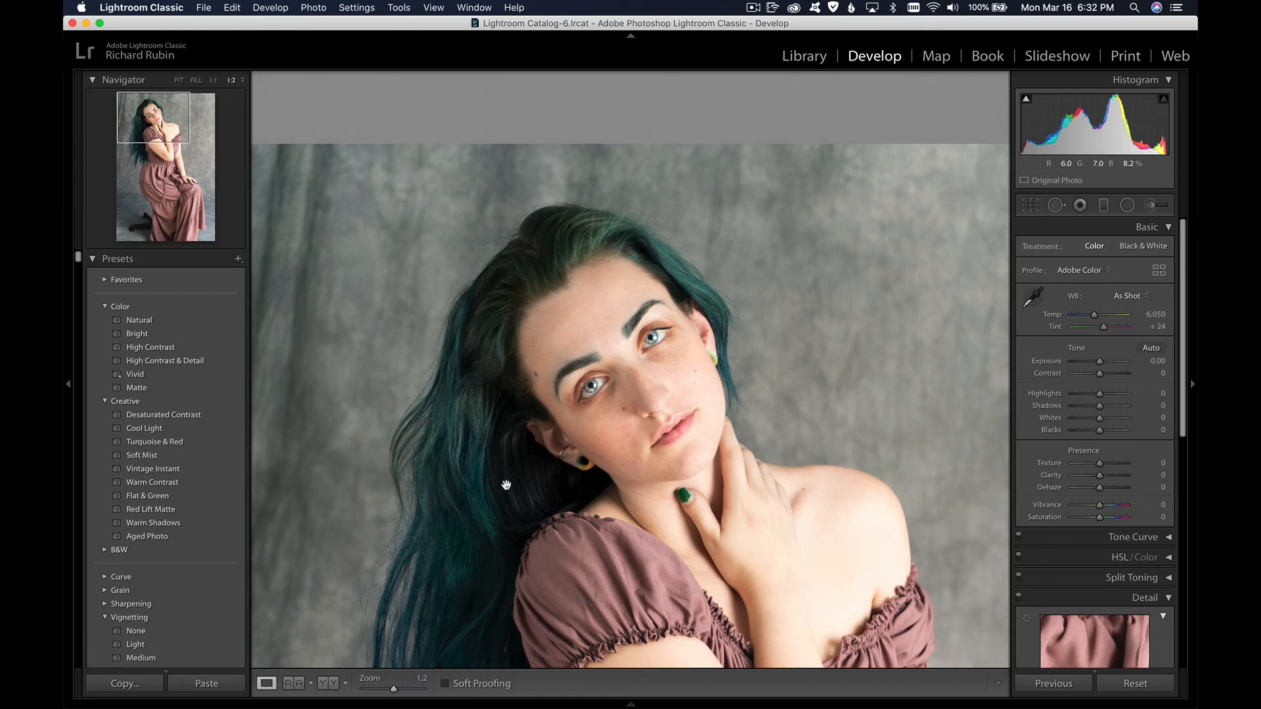
key(backslash)
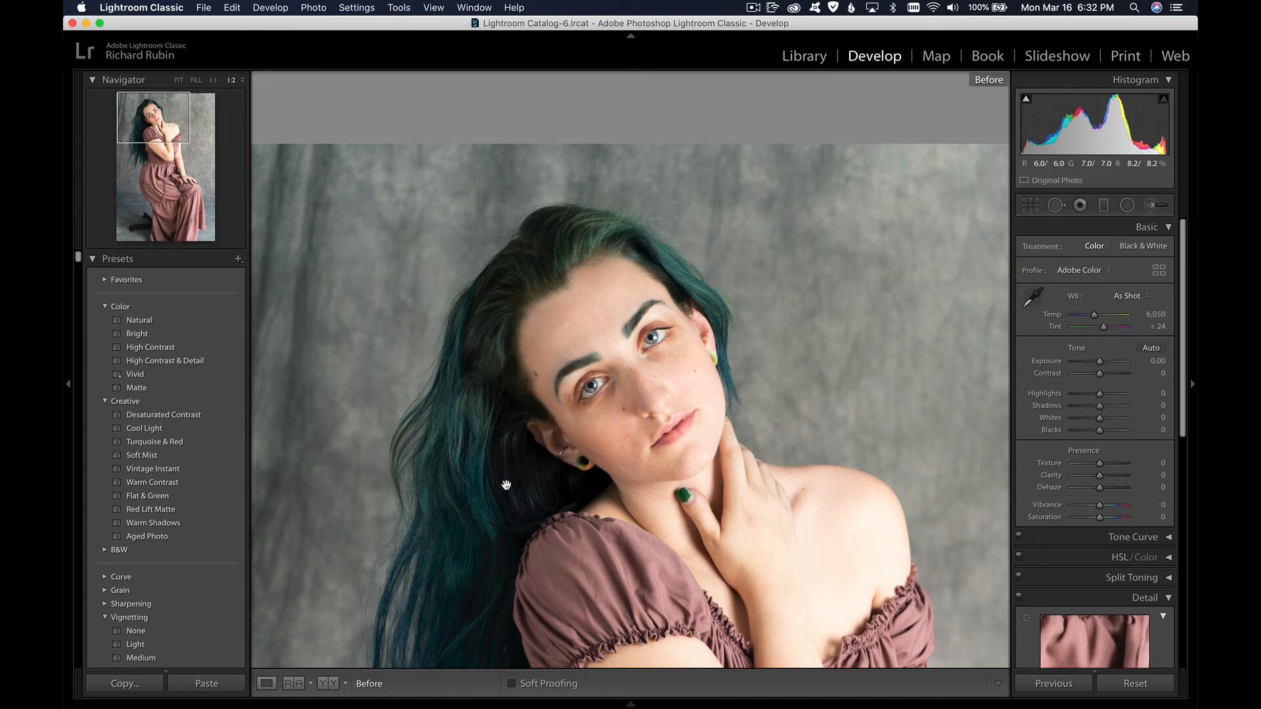
Step: Return to the edited version of the portrait and review the radial filter's individual effect settings, leaving them as set
key(backslash)
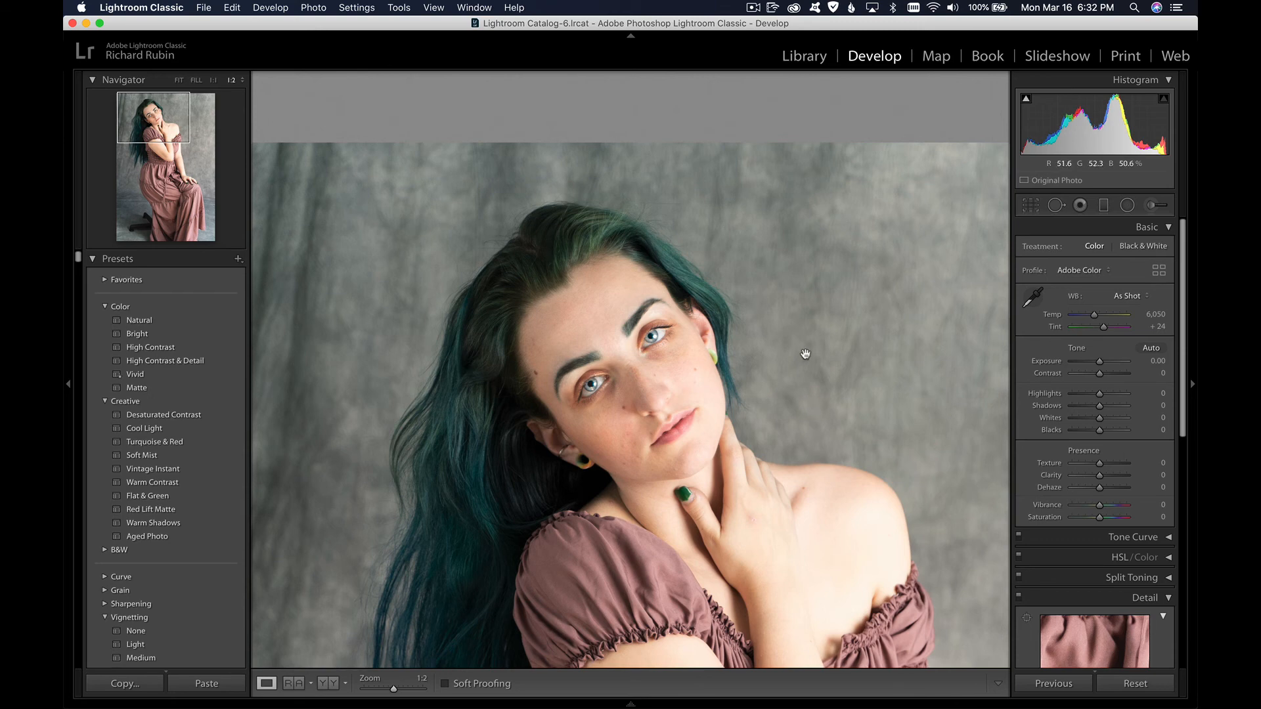
click(1127, 206)
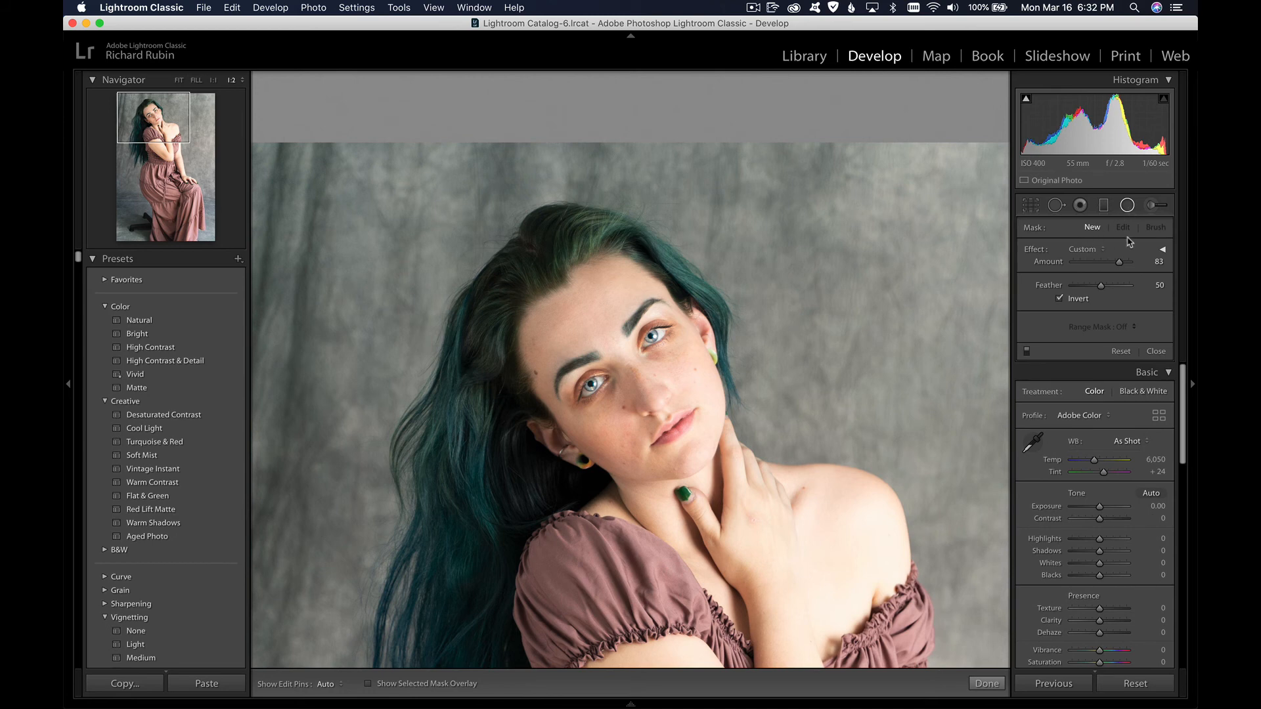
click(1161, 251)
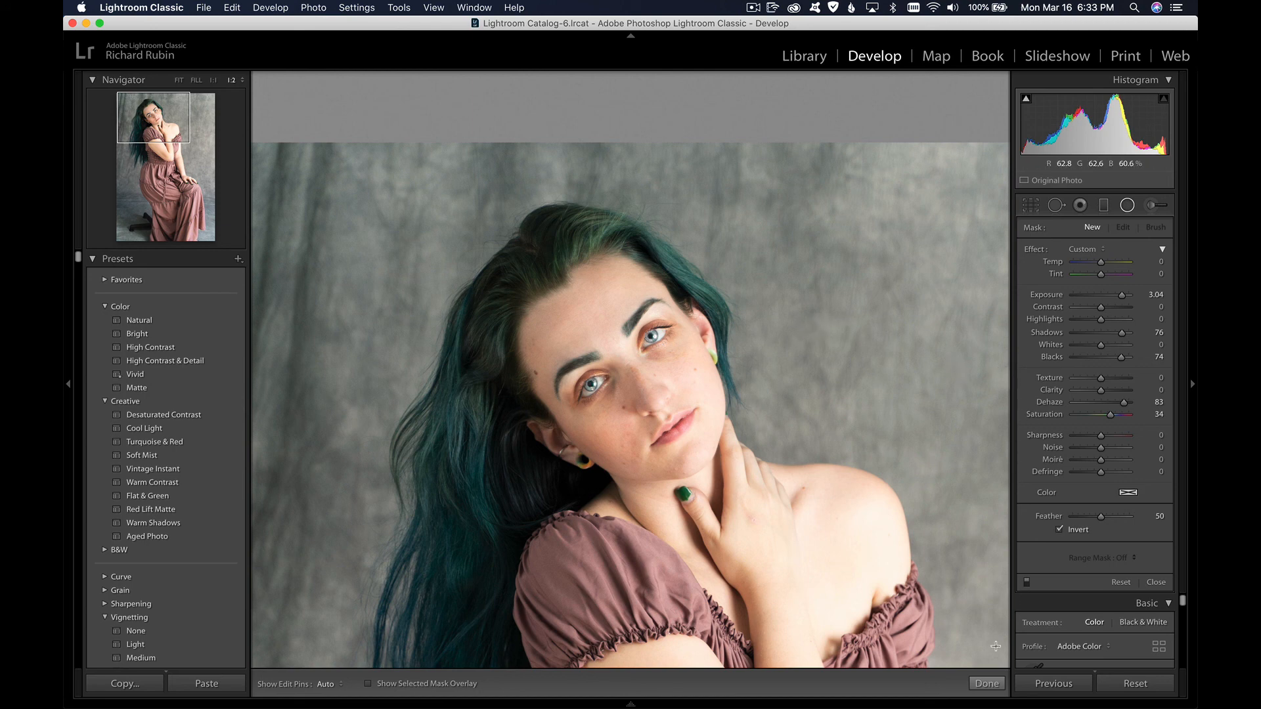
click(986, 684)
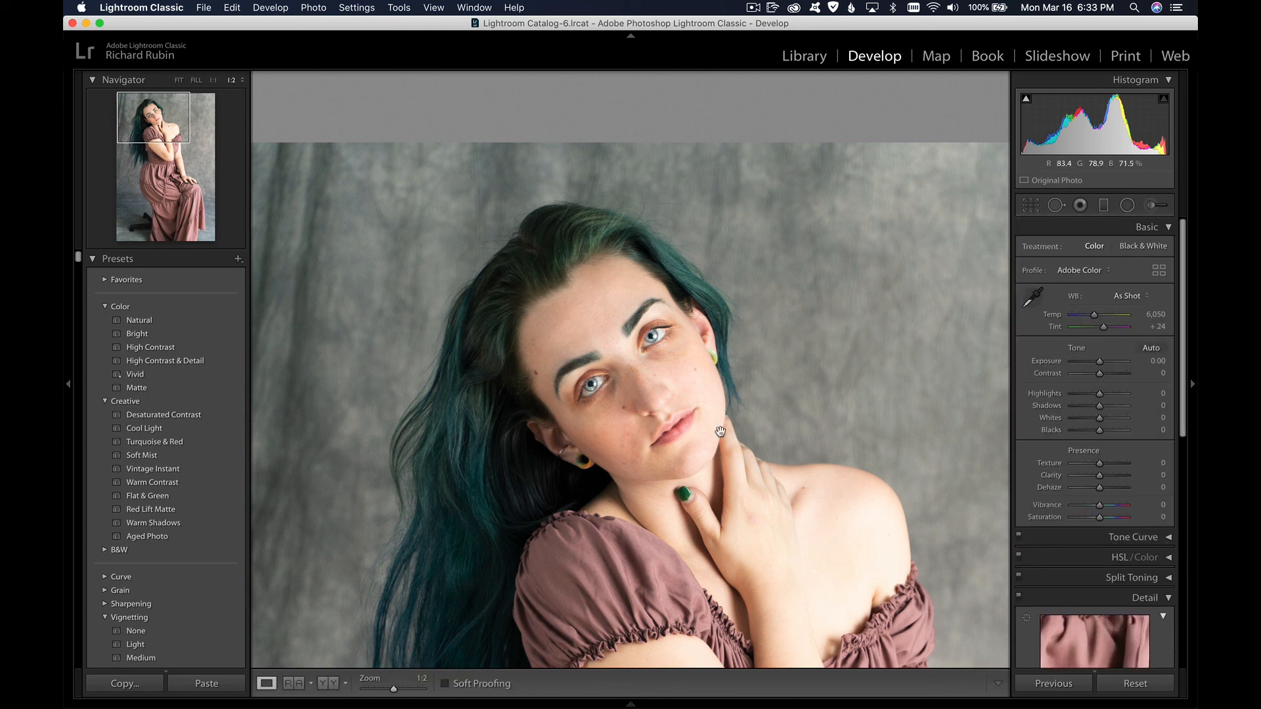
Step: Examine the whole portrait and both enhanced irises up close at 2:1 zoom
click(592, 372)
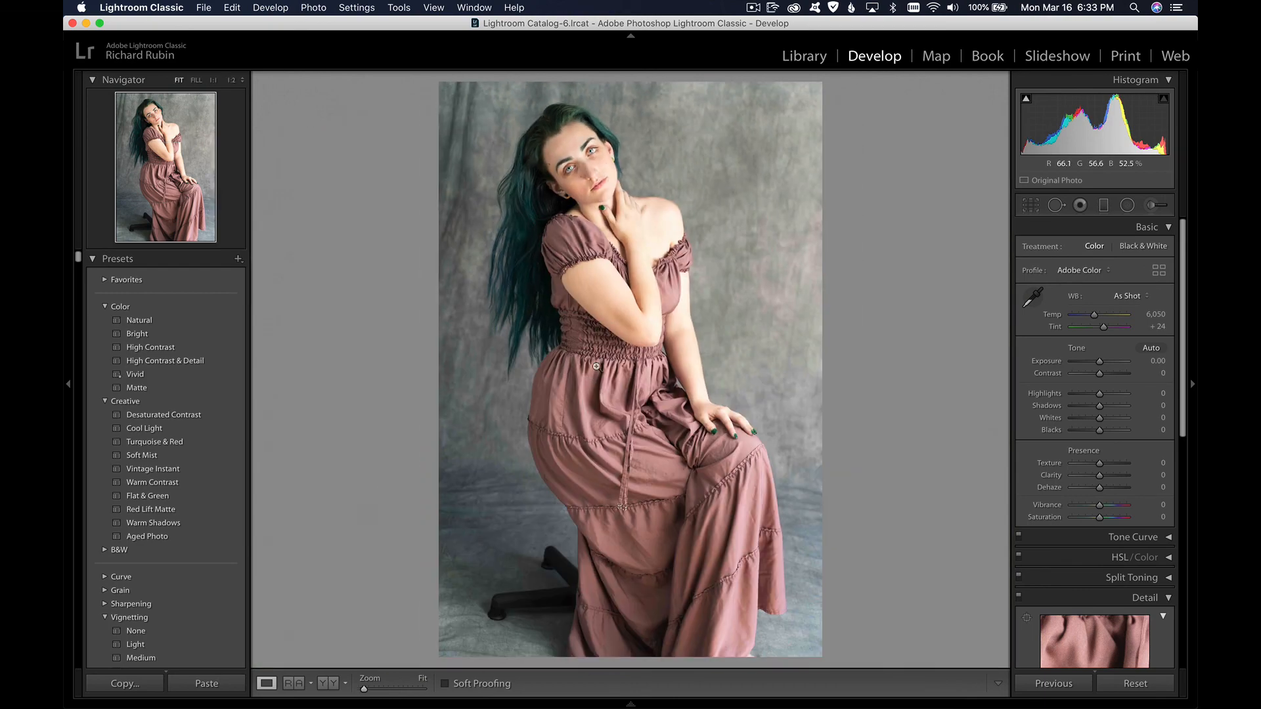
click(593, 365)
scroll(589, 359, up, 10)
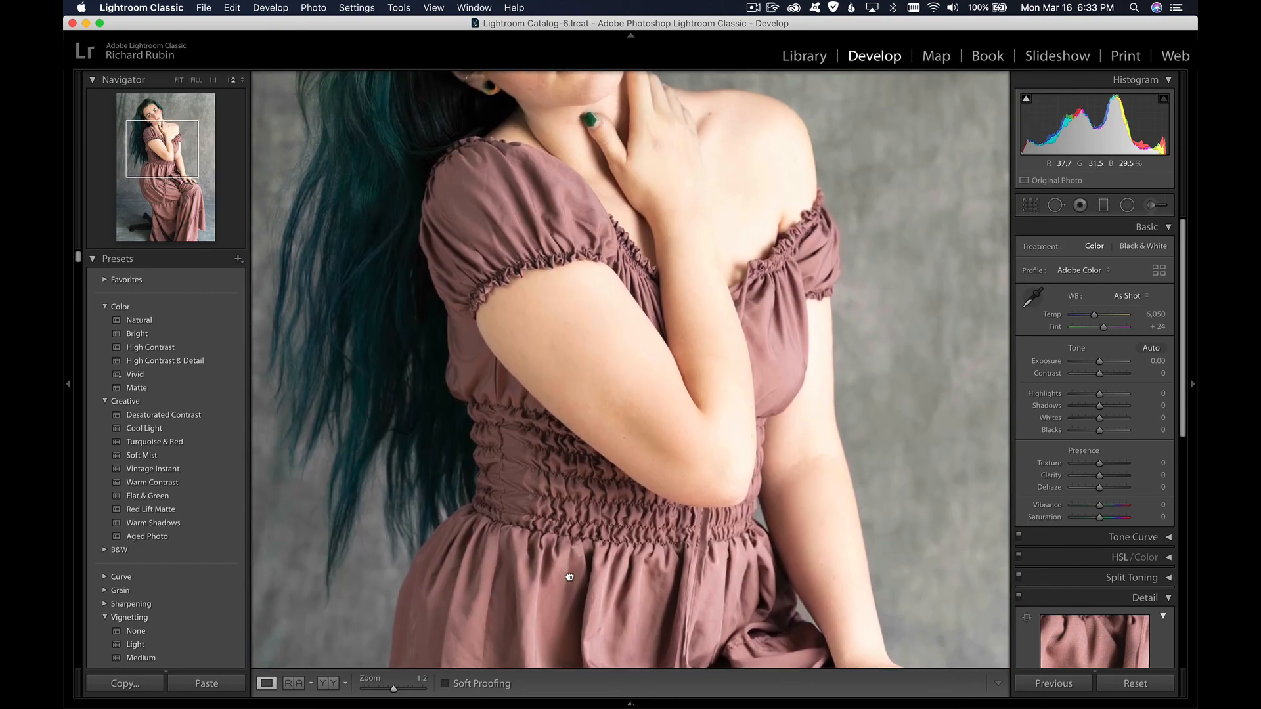
scroll(619, 461, up, 3)
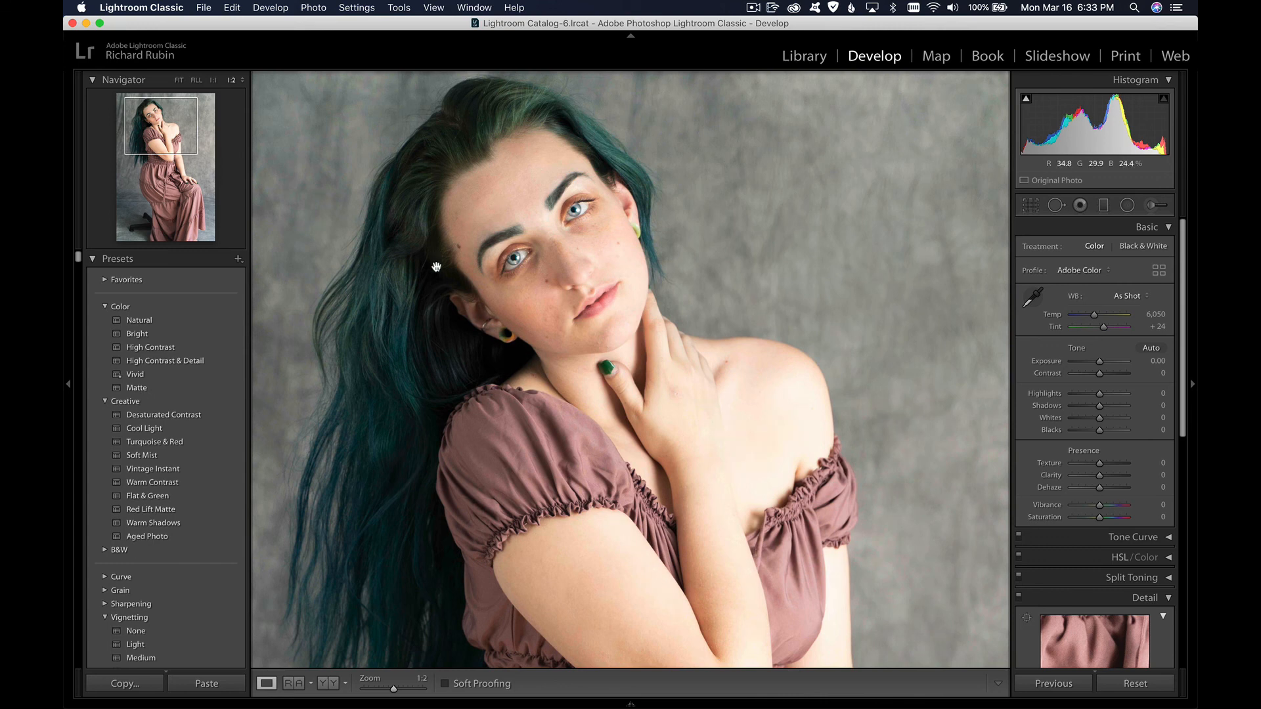
click(239, 81)
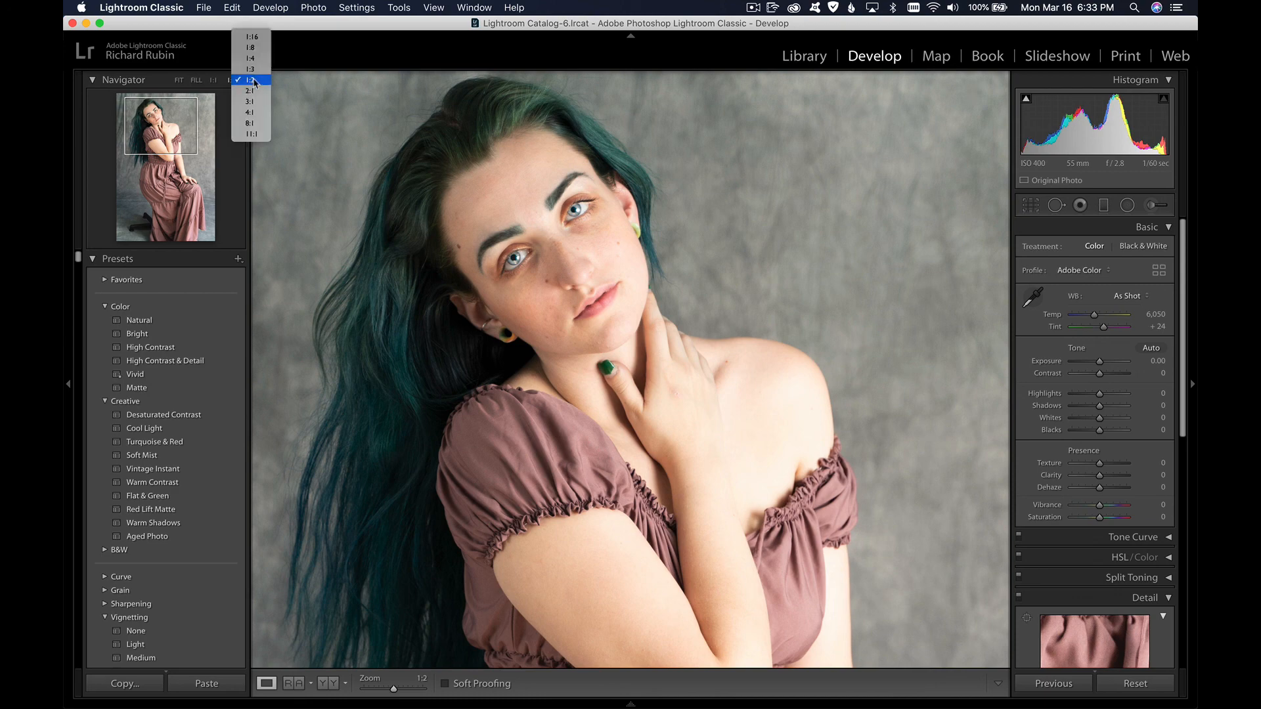
click(257, 91)
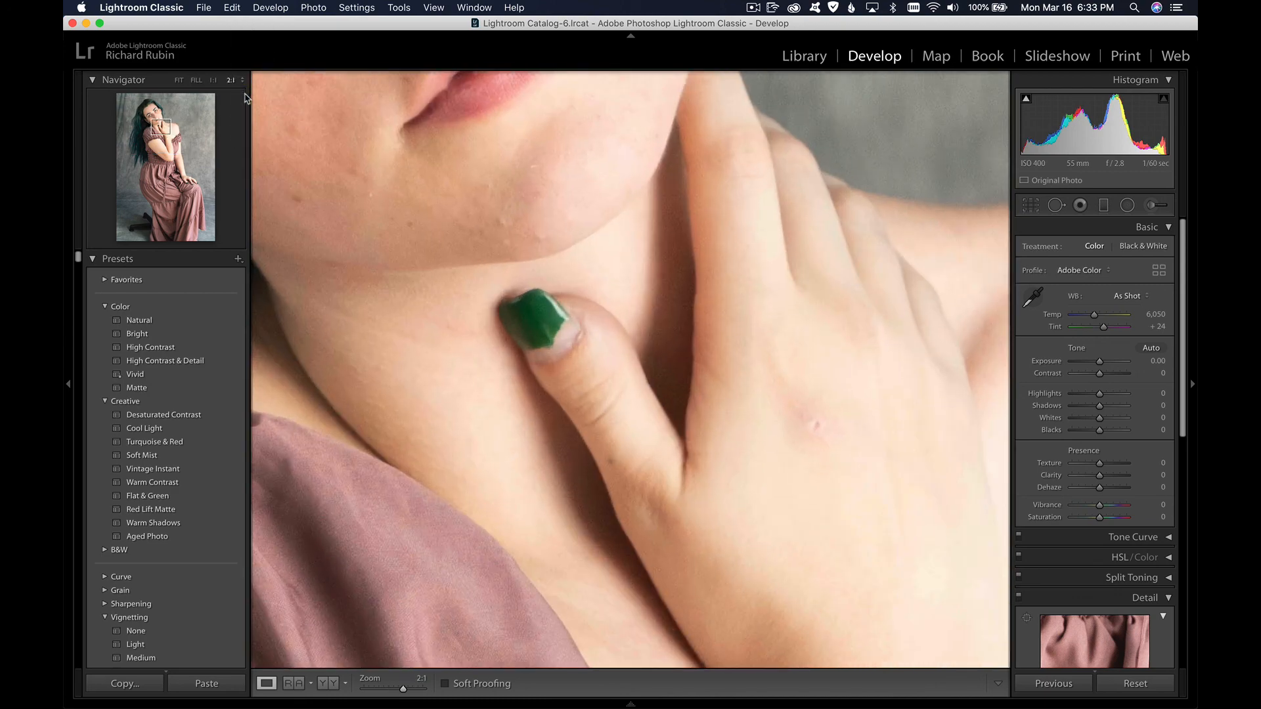
drag(380, 183, 729, 628)
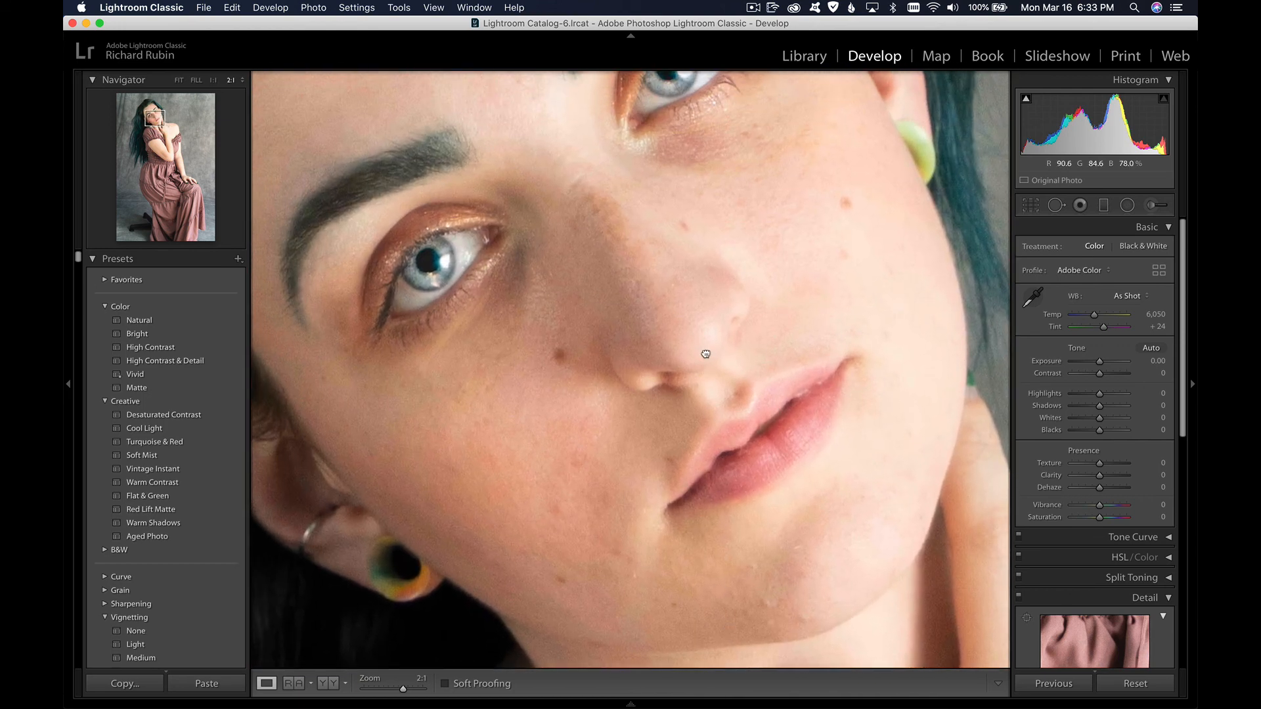
drag(710, 387, 723, 442)
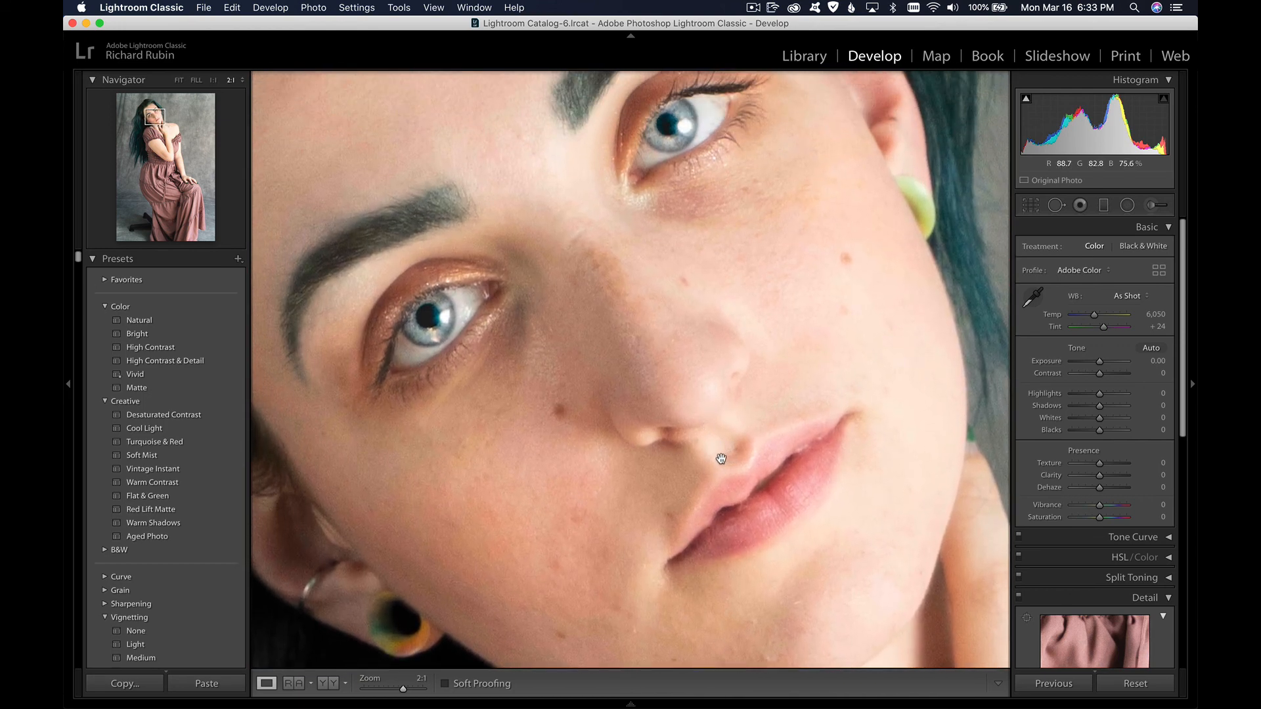